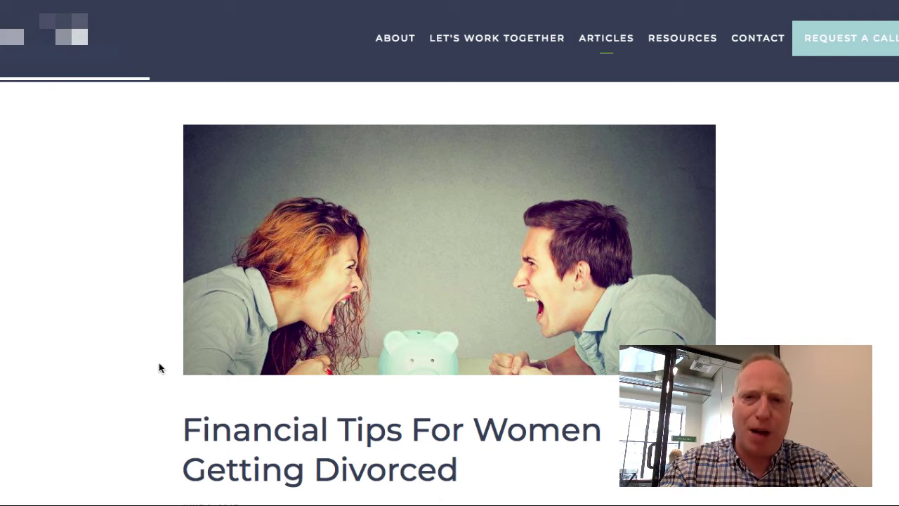
# Step: Copy the article's title, "Financial Tips For Women Getting Divorced"
pyautogui.scroll(-3, 159, 367)
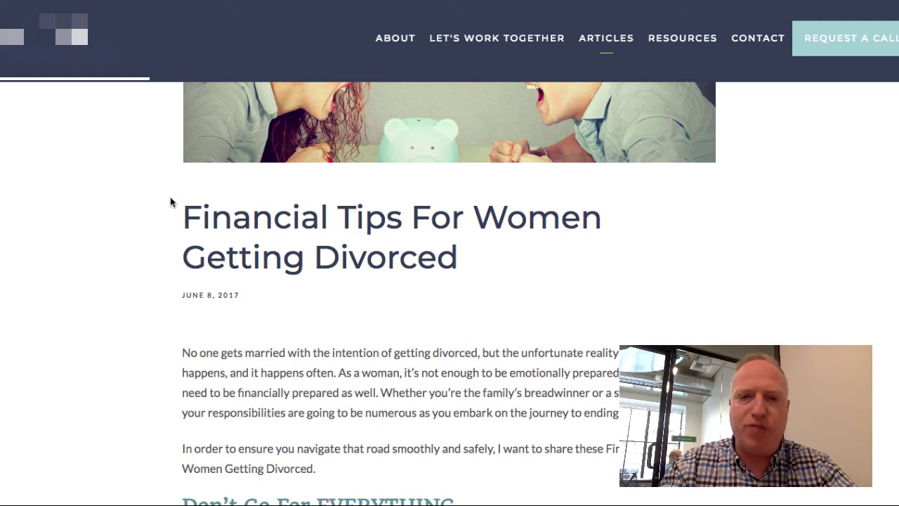
pyautogui.moveTo(189, 214); pyautogui.dragTo(449, 265)
pyautogui.hotkey('ctrl', 'c')
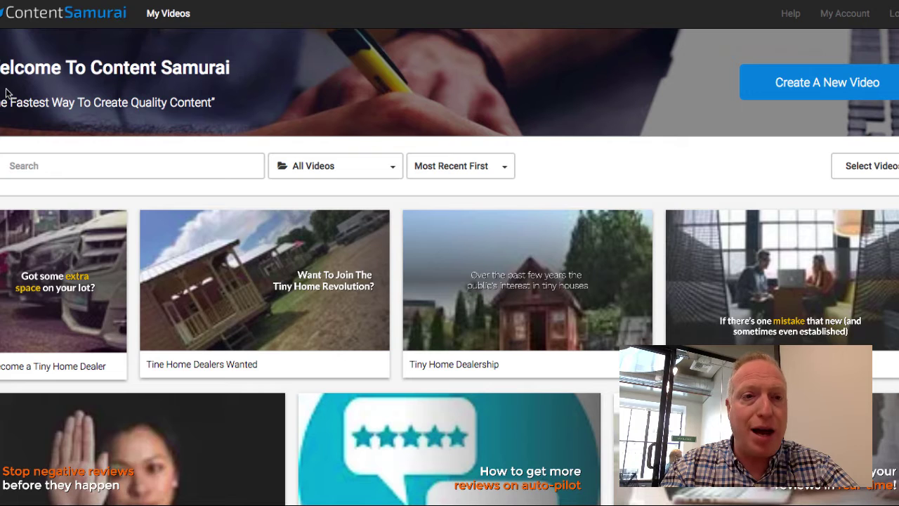
# Step: Create a new video in Content Samurai, look through the video types and choose the one made from an article or blog post
pyautogui.click(826, 78)
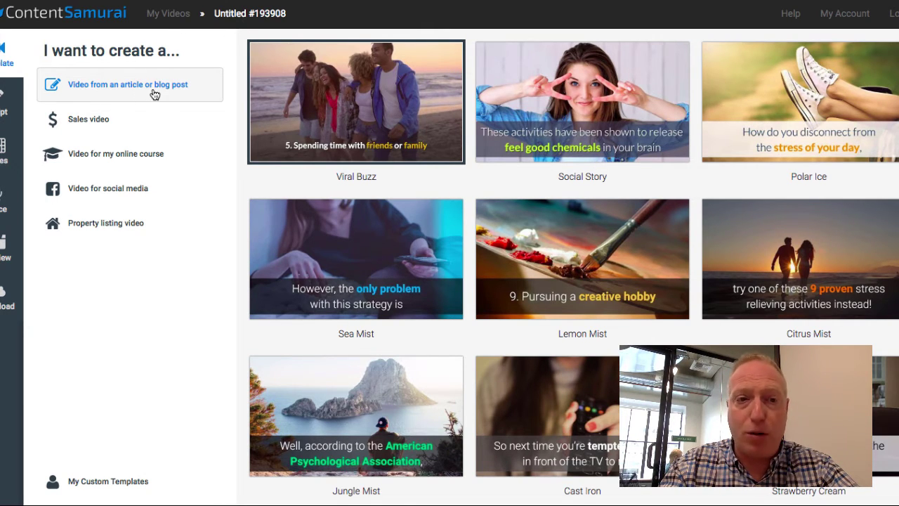
pyautogui.click(92, 126)
pyautogui.click(93, 153)
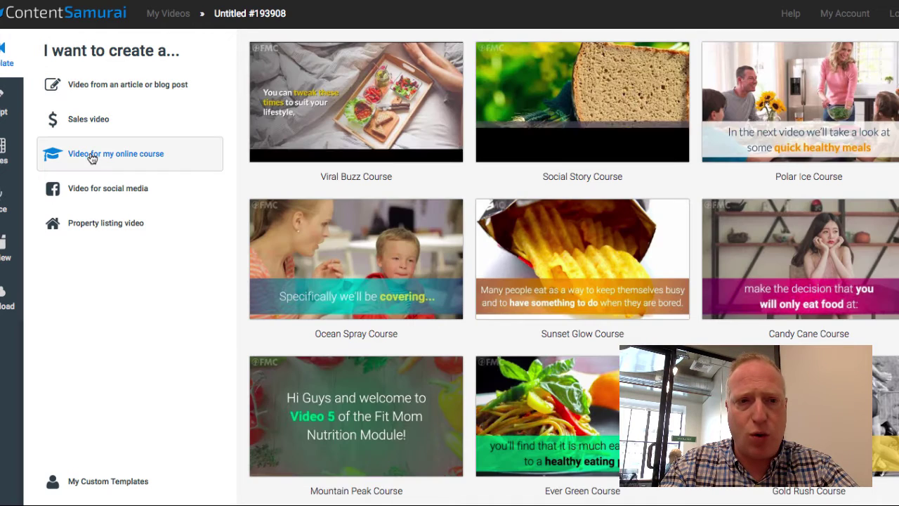
pyautogui.click(90, 196)
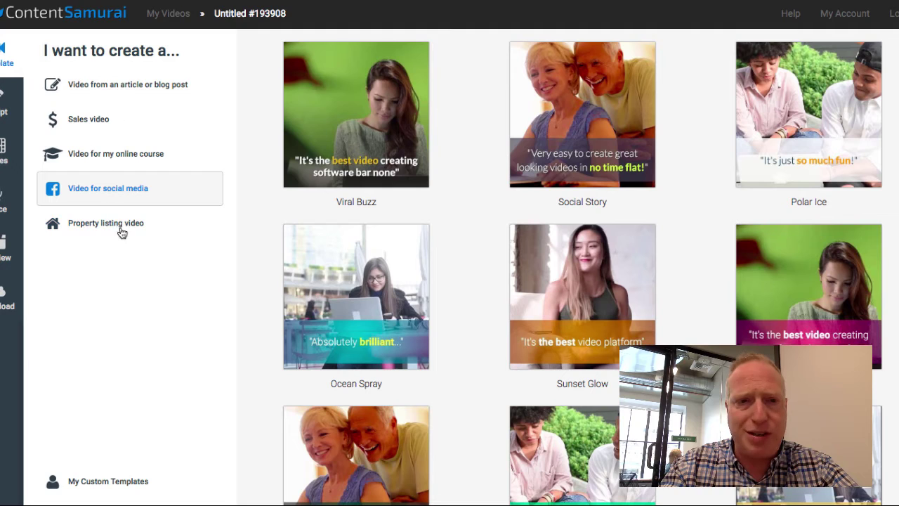
pyautogui.click(116, 92)
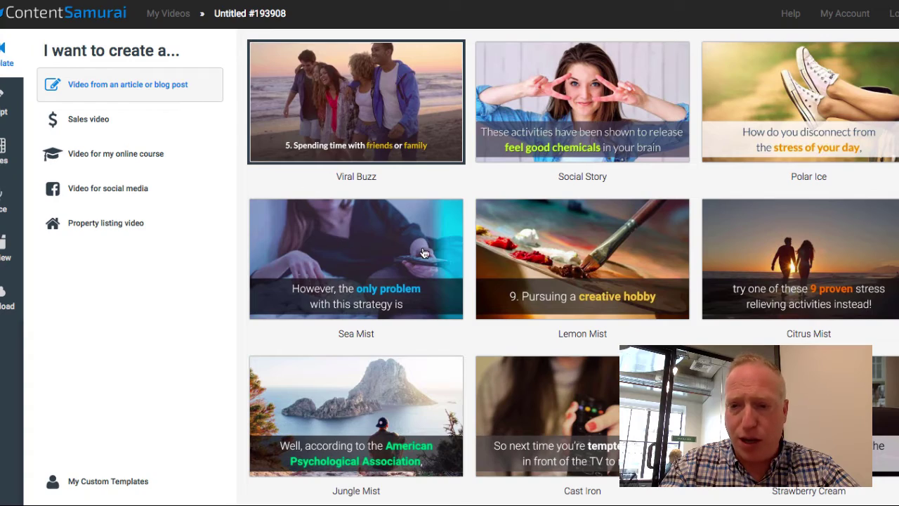
# Step: Look through the article video templates and use the Citrus Mist template for the video
pyautogui.scroll(-6, 421, 251)
pyautogui.scroll(-8, 424, 253)
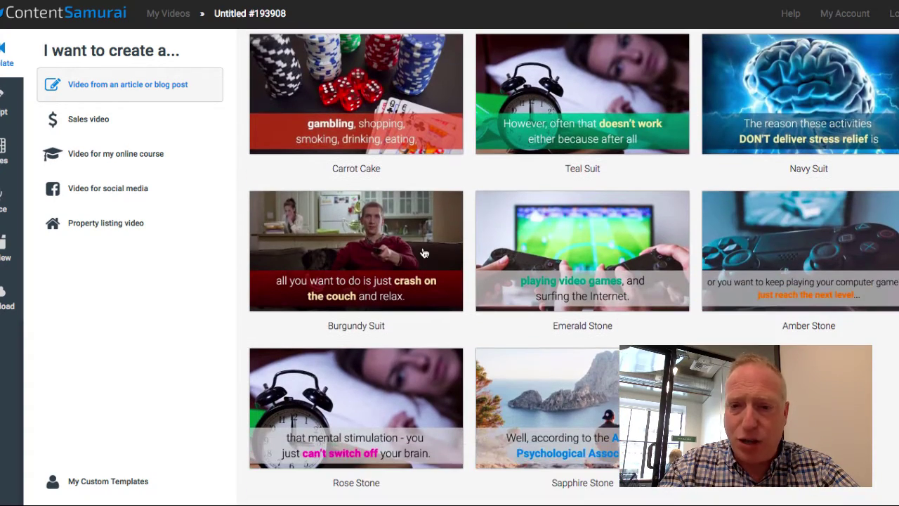
pyautogui.scroll(10, 424, 253)
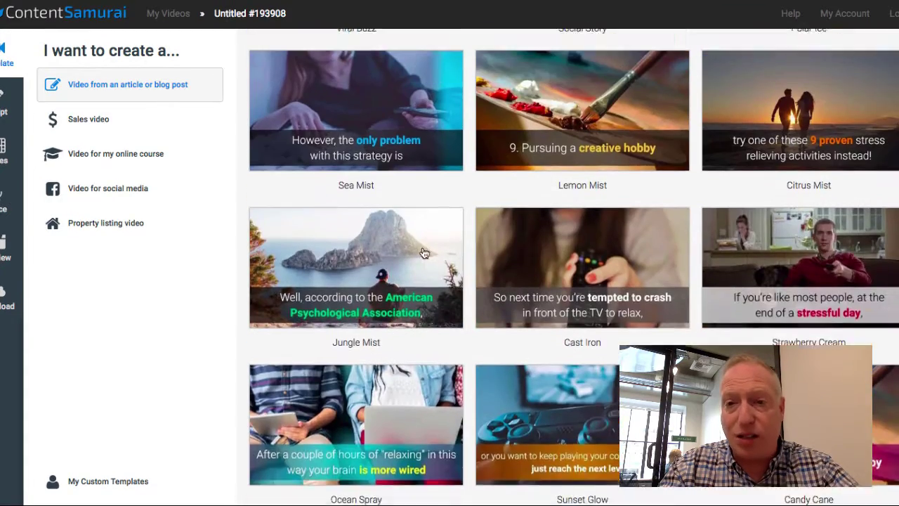
pyautogui.scroll(2, 422, 249)
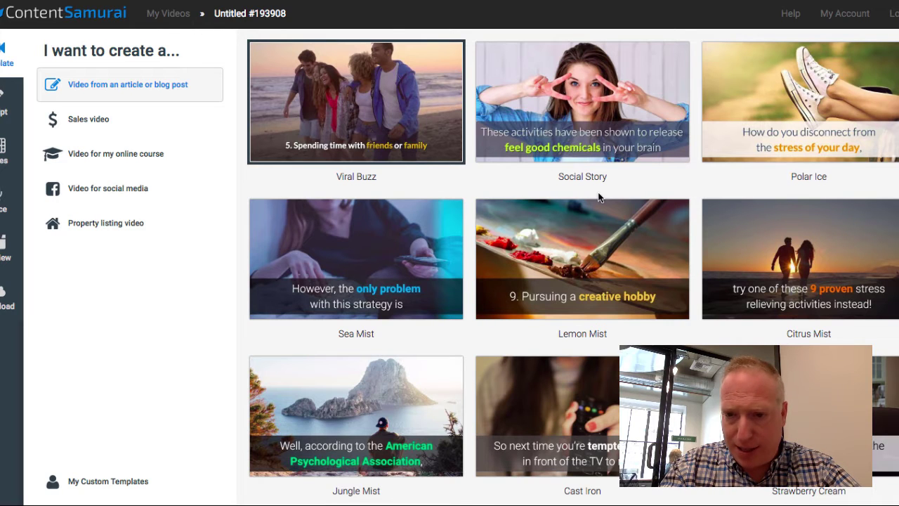
pyautogui.scroll(-1, 600, 198)
pyautogui.scroll(-1, 800, 176)
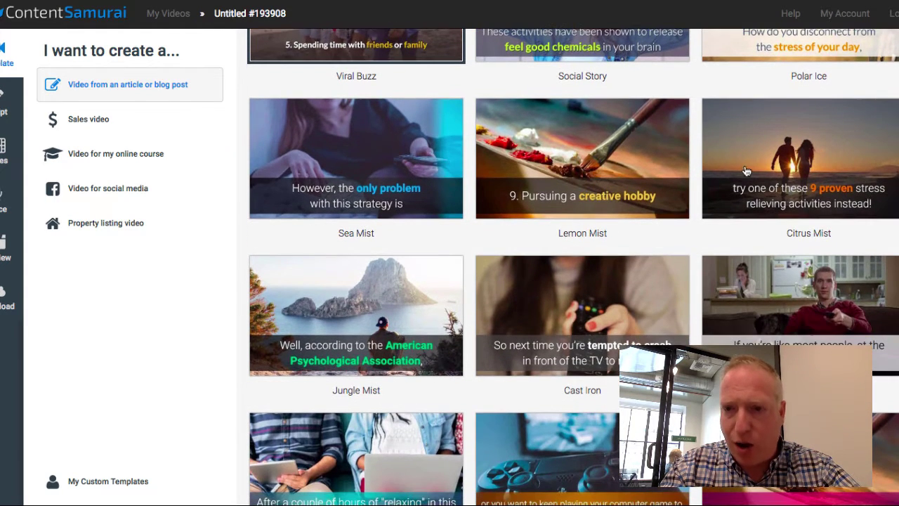
pyautogui.click(822, 171)
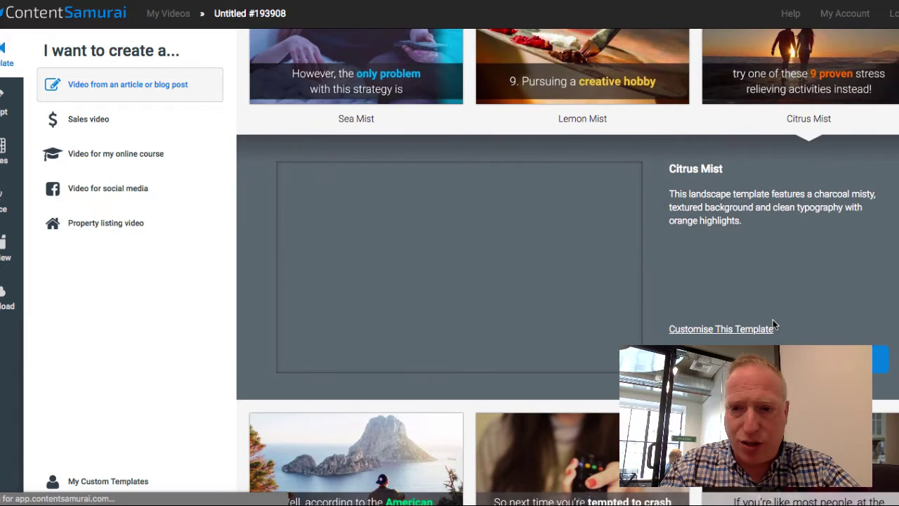
pyautogui.click(741, 360)
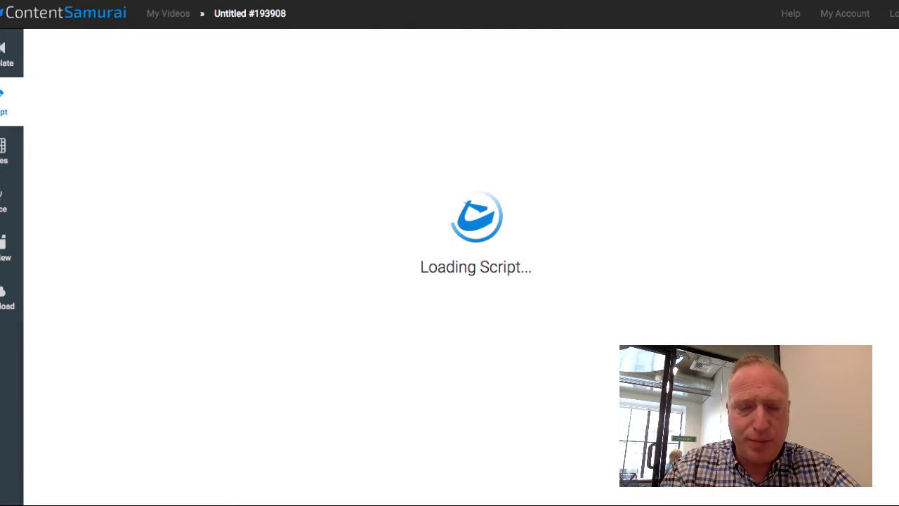
# Step: Paste "Financial Tips For Women Getting Divorced" as the video title and as the first line of the script
pyautogui.click(106, 81)
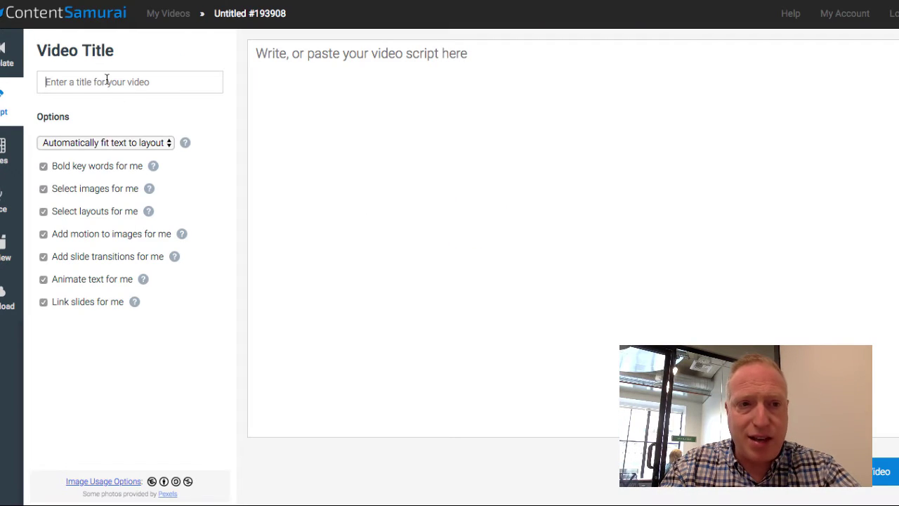
pyautogui.hotkey('ctrl', 'v')
pyautogui.click(283, 68)
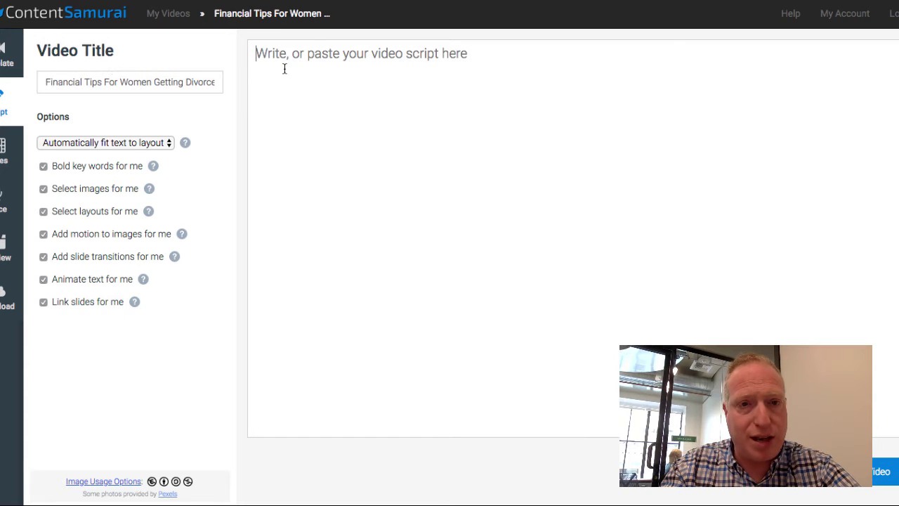
pyautogui.hotkey('ctrl', 'v')
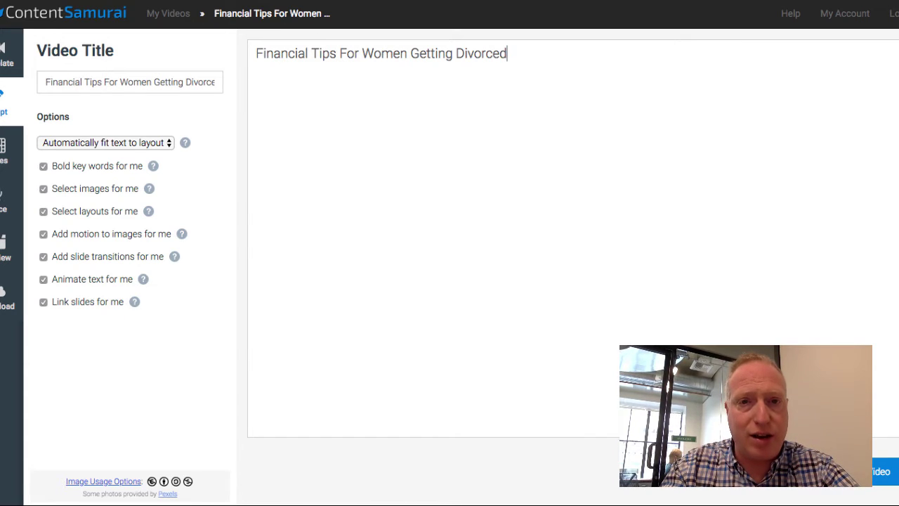
# Step: Copy the article text from its opening paragraph through "discount professional." and paste it into the script on a new line under the title
pyautogui.hotkey('ctrl', 'Tab')
pyautogui.click(172, 319)
pyautogui.moveTo(180, 349); pyautogui.dragTo(458, 264)
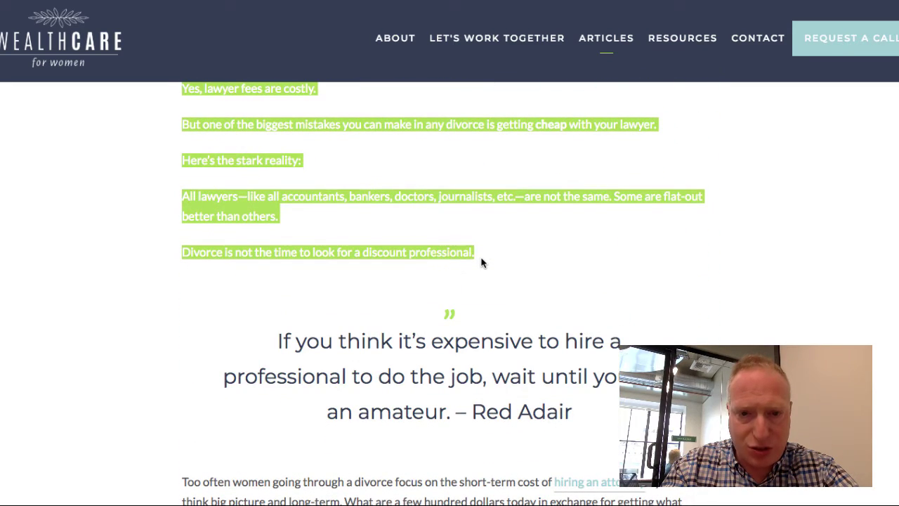
pyautogui.hotkey('ctrl', 'Tab')
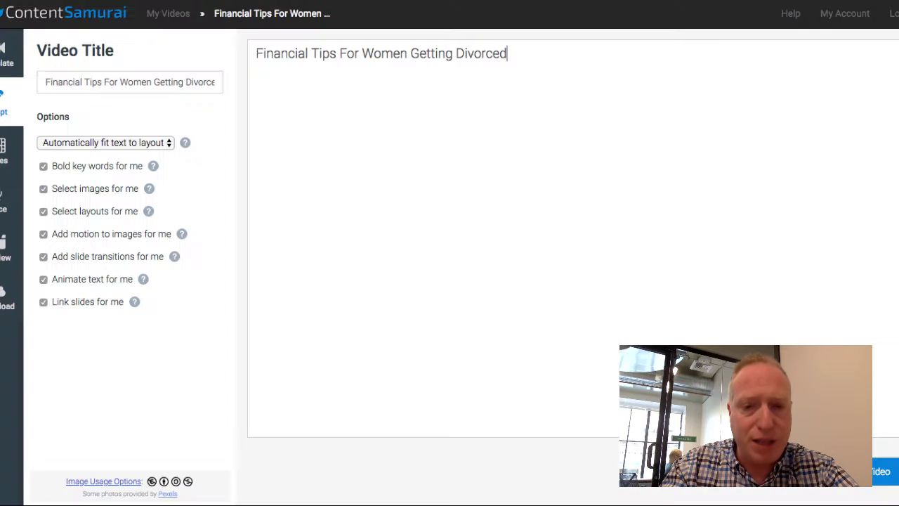
pyautogui.press('Return')
pyautogui.hotkey('ctrl', 'v')
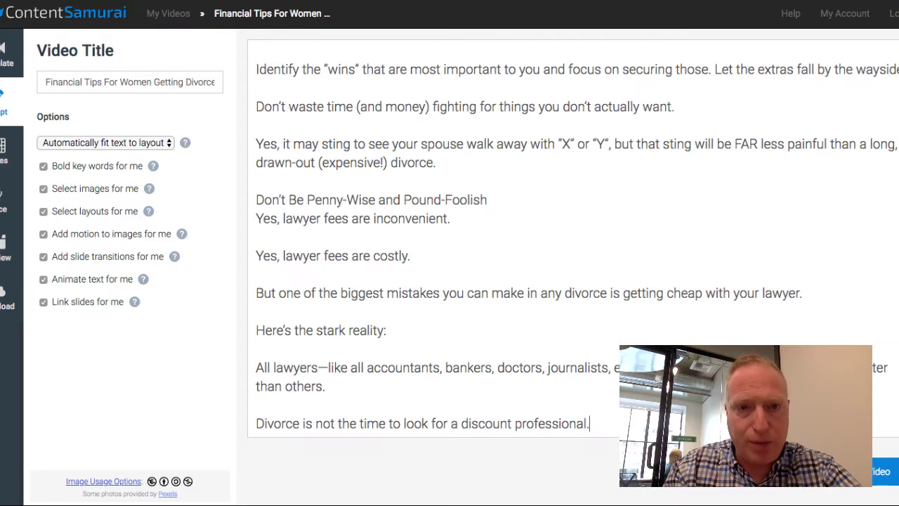
# Step: Copy the remaining article text after the pull quote through the closing paragraph and append it to the end of the video script
pyautogui.hotkey('ctrl', 'Tab')
pyautogui.scroll(-5, 368, 165)
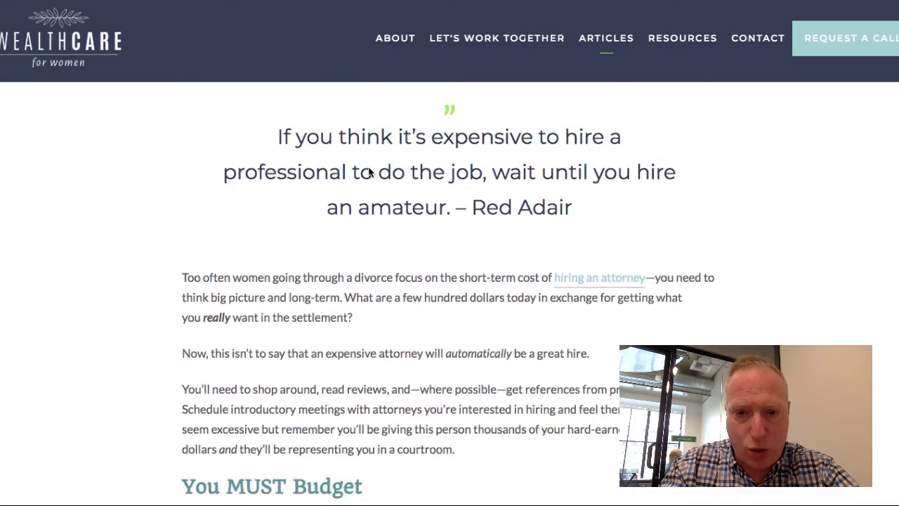
pyautogui.moveTo(177, 171)
pyautogui.mouseDown()
pyautogui.moveTo(259, 248)
pyautogui.moveTo(257, 239)
pyautogui.moveTo(318, 222)
pyautogui.moveTo(355, 231)
pyautogui.moveTo(391, 271)
pyautogui.moveTo(453, 299)
pyautogui.moveTo(350, 269)
pyautogui.mouseUp()
pyautogui.scroll(-10, 257, 245)
pyautogui.scroll(-6, 257, 245)
pyautogui.scroll(-5, 257, 240)
pyautogui.scroll(1, 258, 241)
pyautogui.scroll(-6, 453, 298)
pyautogui.scroll(-1, 453, 299)
pyautogui.scroll(2, 452, 299)
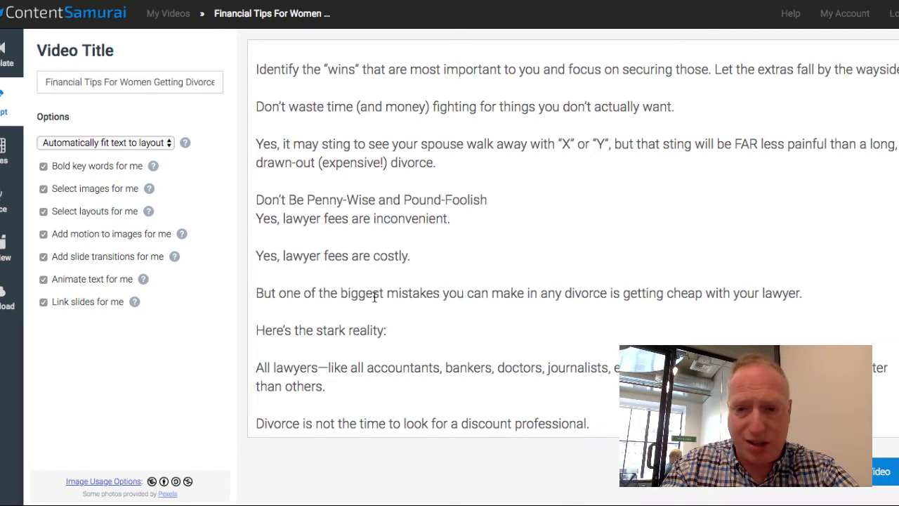
pyautogui.hotkey('ctrl', 'v')
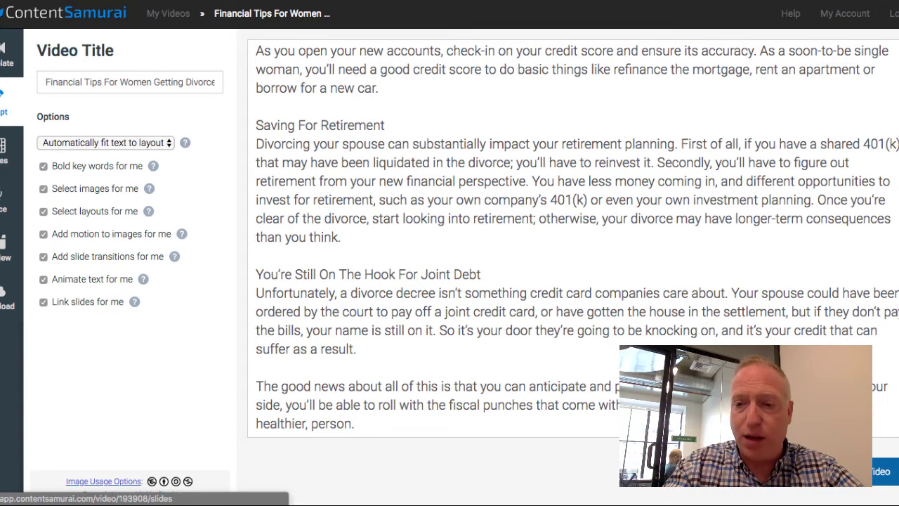
# Step: Generate the video slides from the script and review the text and images on the first eight slides
pyautogui.click(879, 472)
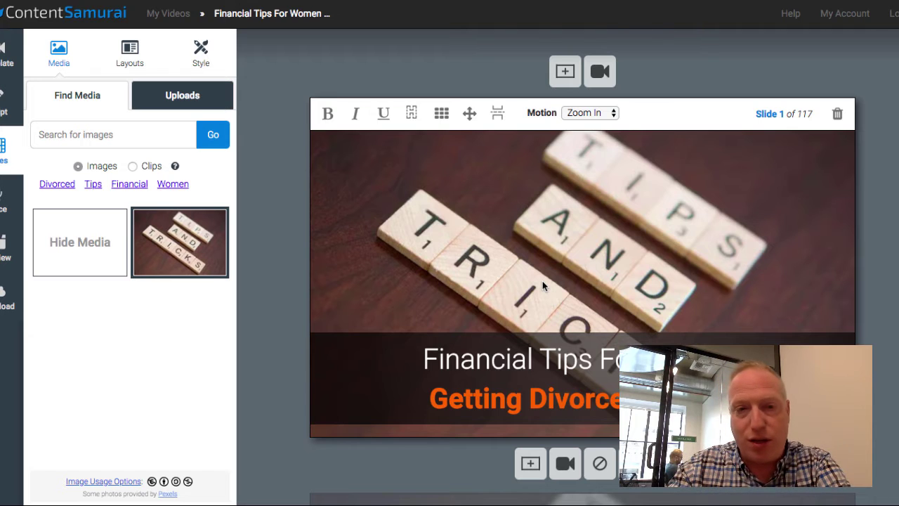
pyautogui.scroll(-5, 324, 306)
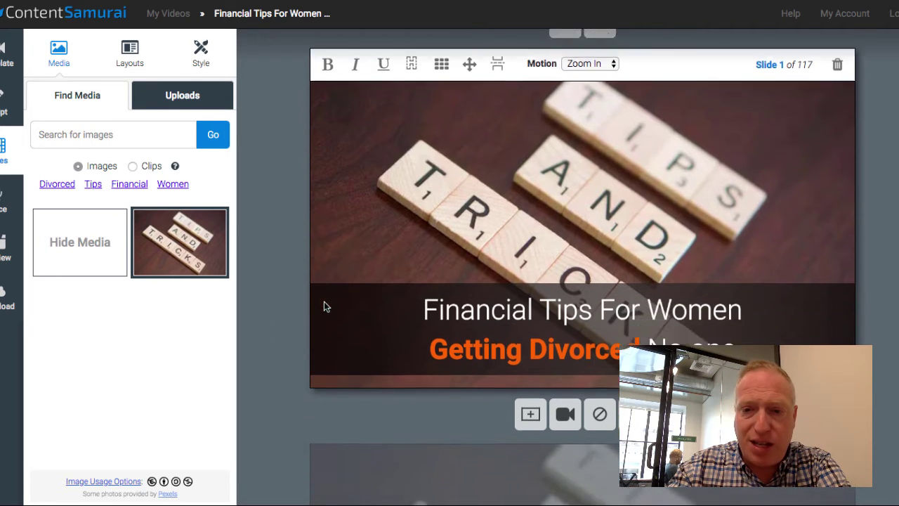
pyautogui.scroll(-5, 324, 306)
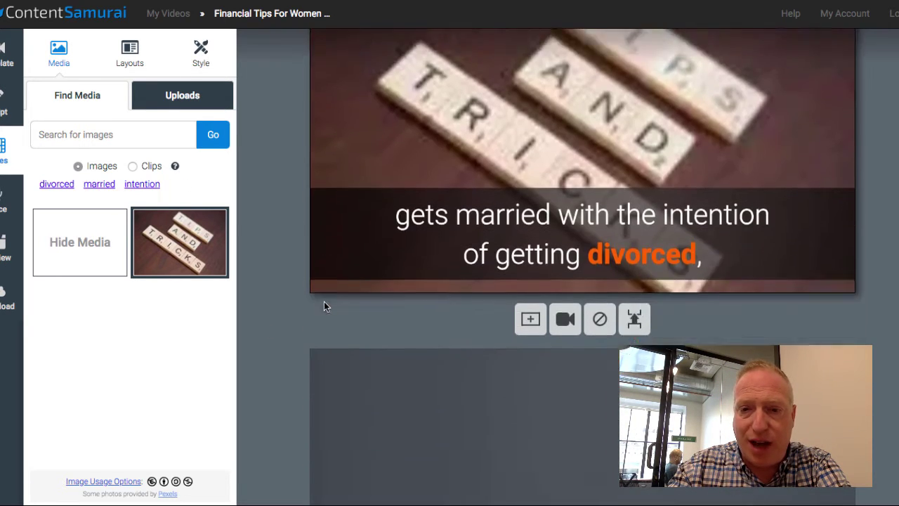
pyautogui.scroll(-6, 324, 306)
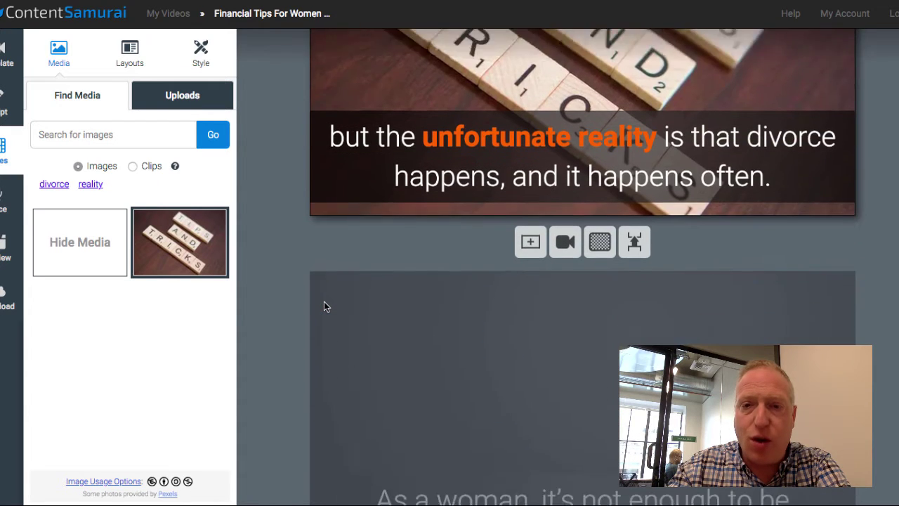
pyautogui.scroll(-2, 323, 305)
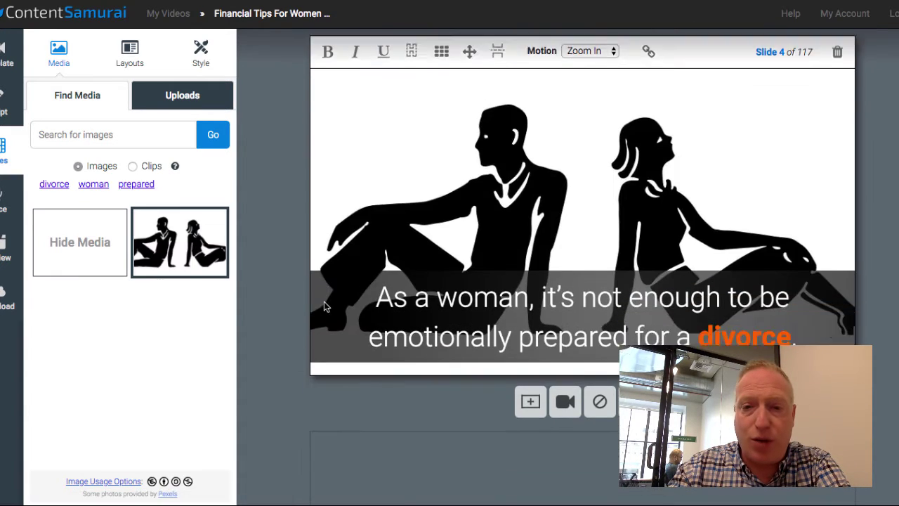
pyautogui.scroll(-8, 324, 301)
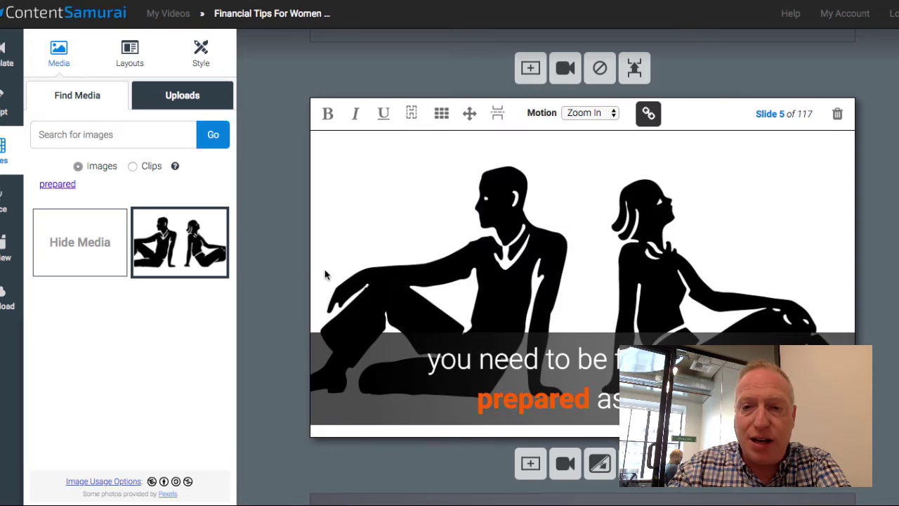
pyautogui.scroll(-2, 325, 272)
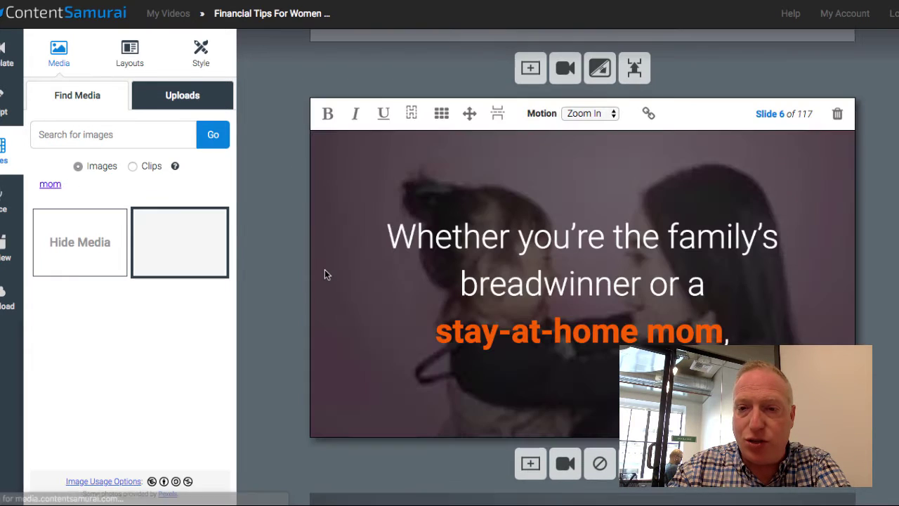
pyautogui.scroll(-5, 324, 274)
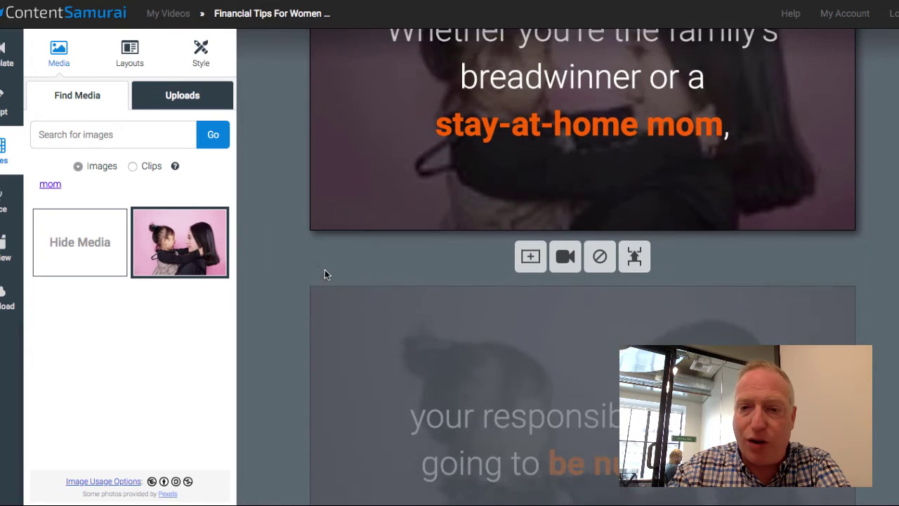
pyautogui.scroll(-5, 325, 269)
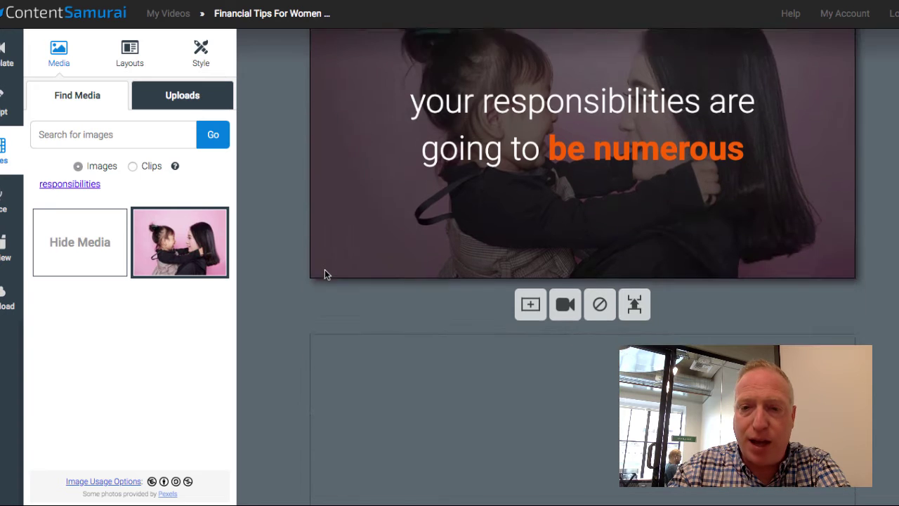
pyautogui.scroll(2, 324, 267)
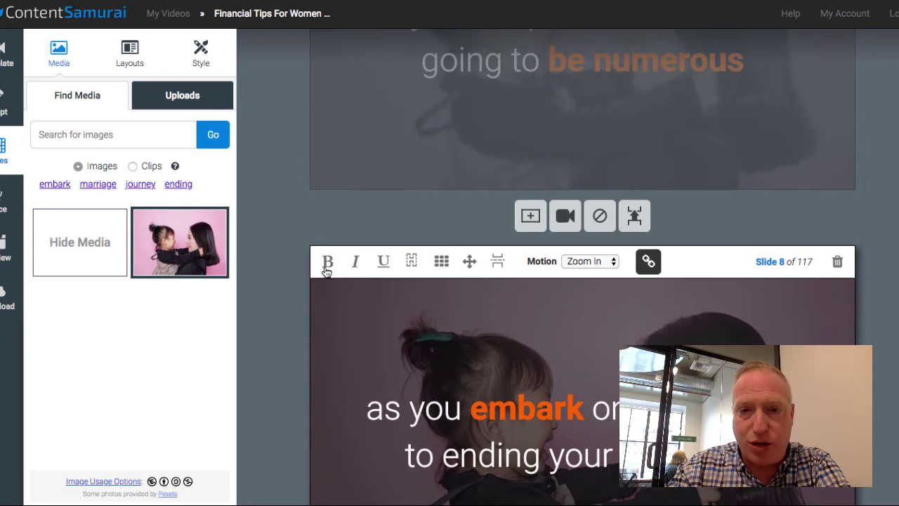
# Step: Replace slide 6's background using the suggested keyword "mom", picking the photo of a dark-haired mother holding a baby
pyautogui.scroll(8, 313, 335)
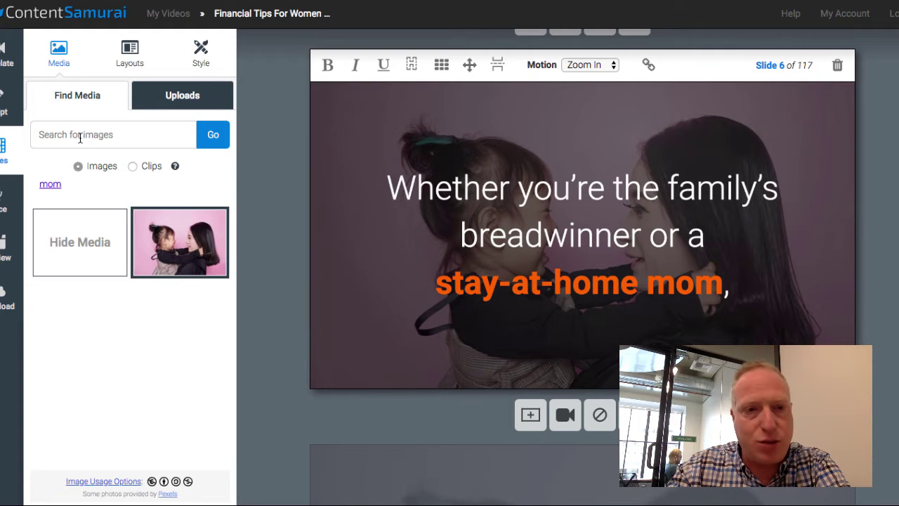
pyautogui.click(46, 185)
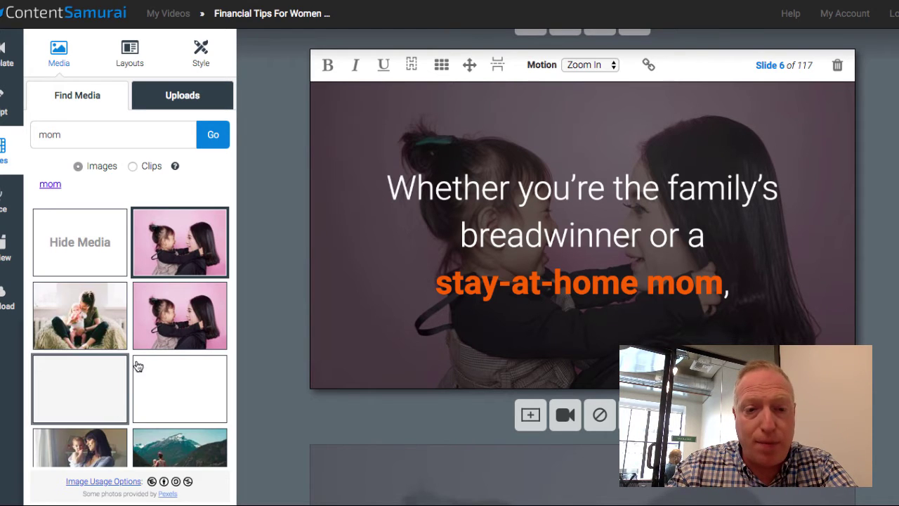
pyautogui.scroll(-3, 146, 347)
pyautogui.click(77, 336)
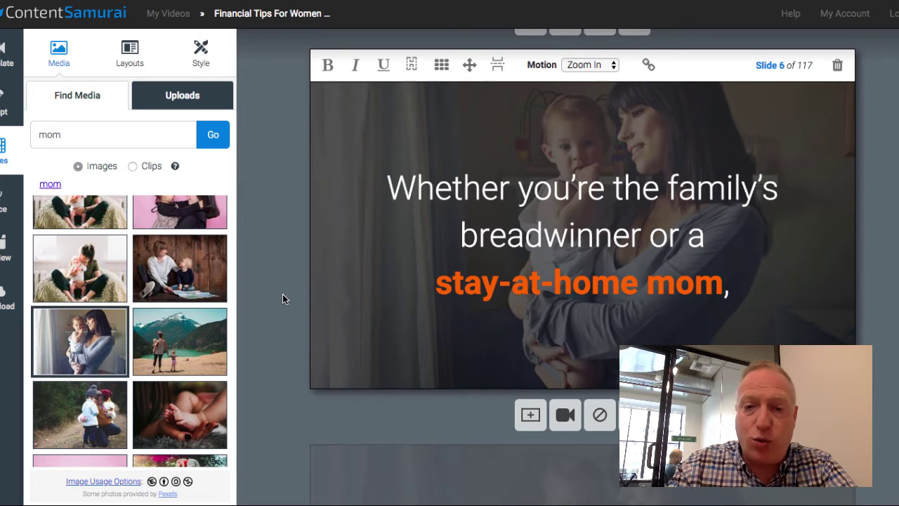
pyautogui.scroll(5, 283, 295)
pyautogui.scroll(-4, 283, 294)
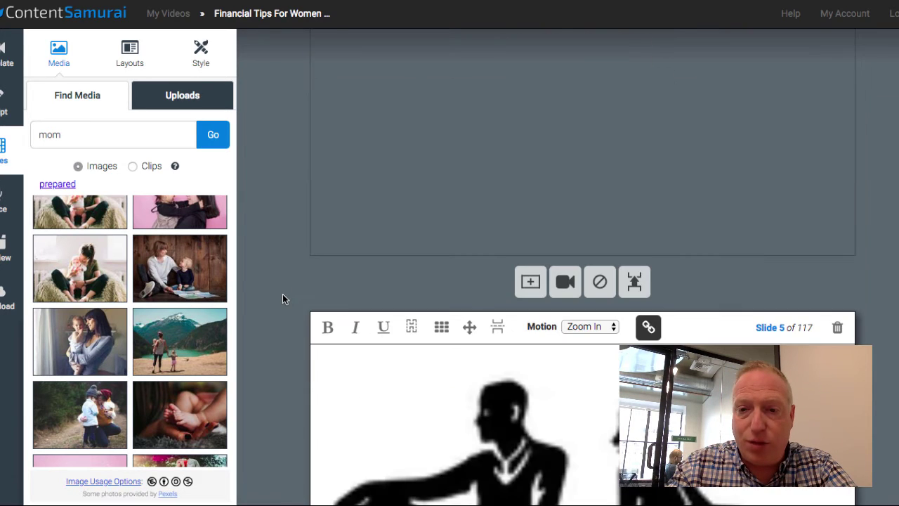
# Step: On slide 9, remove the bold emphasis from "navigate" and make "smoothly and safely" bold instead
pyautogui.scroll(-6, 282, 299)
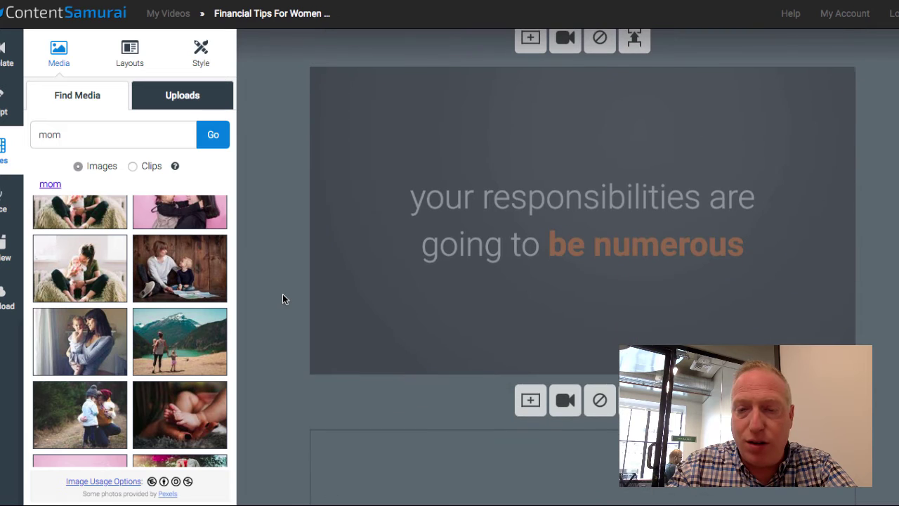
pyautogui.scroll(-5, 282, 299)
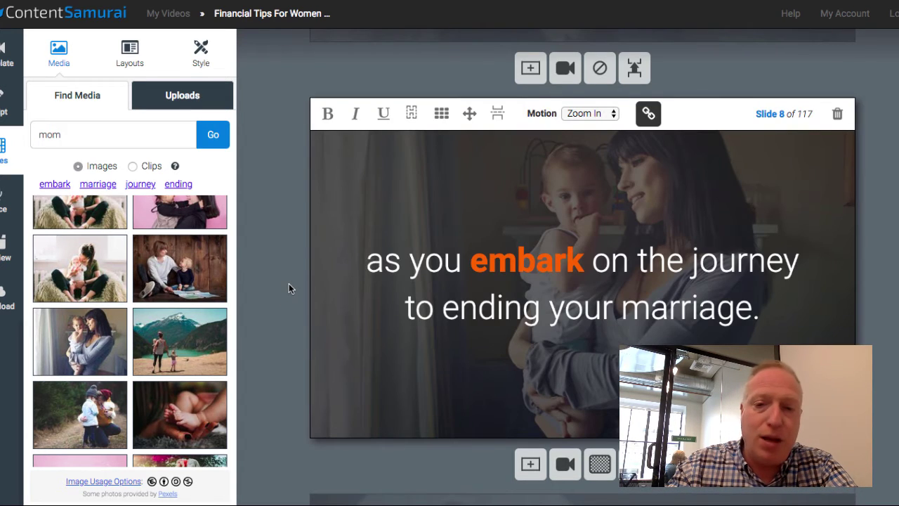
pyautogui.scroll(-6, 289, 283)
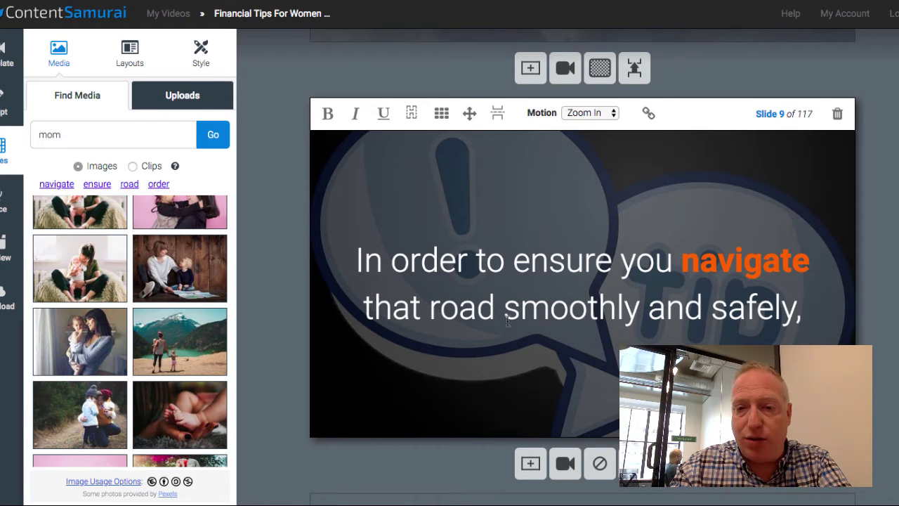
pyautogui.click(658, 260)
pyautogui.doubleClick(706, 262)
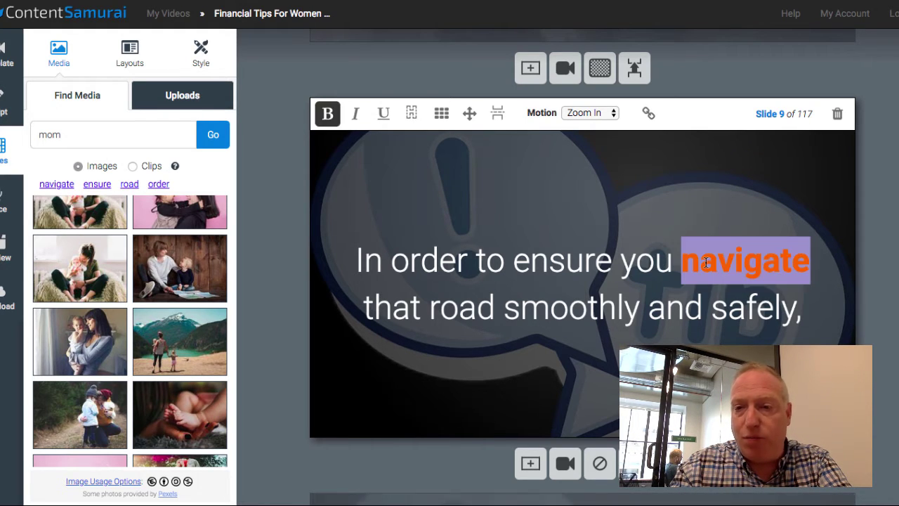
pyautogui.hotkey('ctrl', 'b')
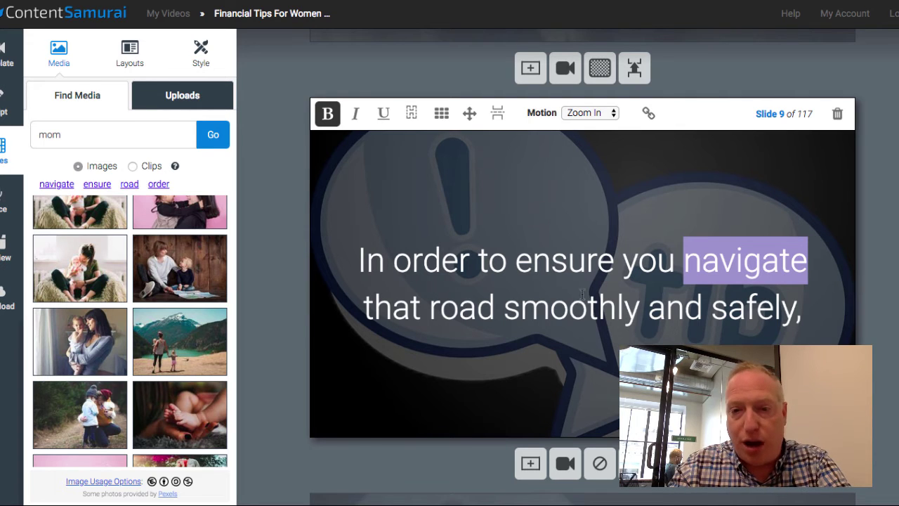
pyautogui.click(432, 311)
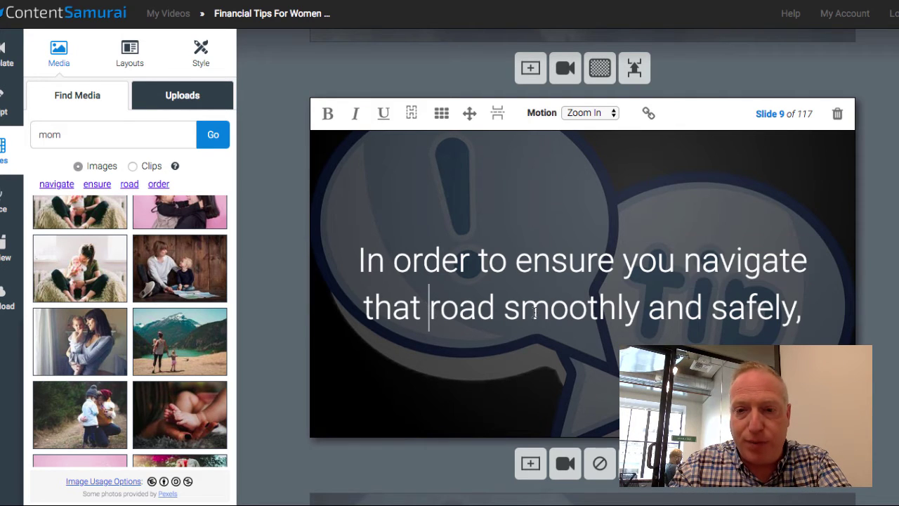
pyautogui.moveTo(505, 309); pyautogui.dragTo(793, 310)
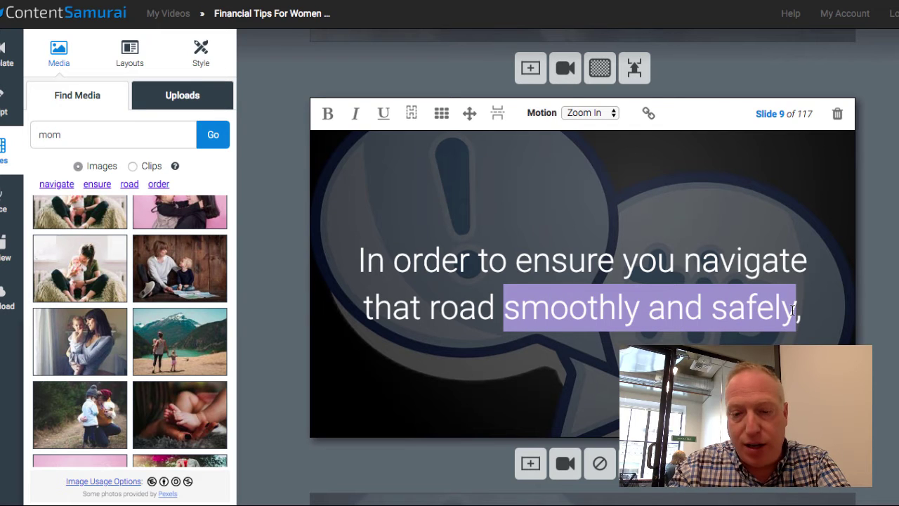
pyautogui.hotkey('ctrl', 'b')
pyautogui.click(749, 320)
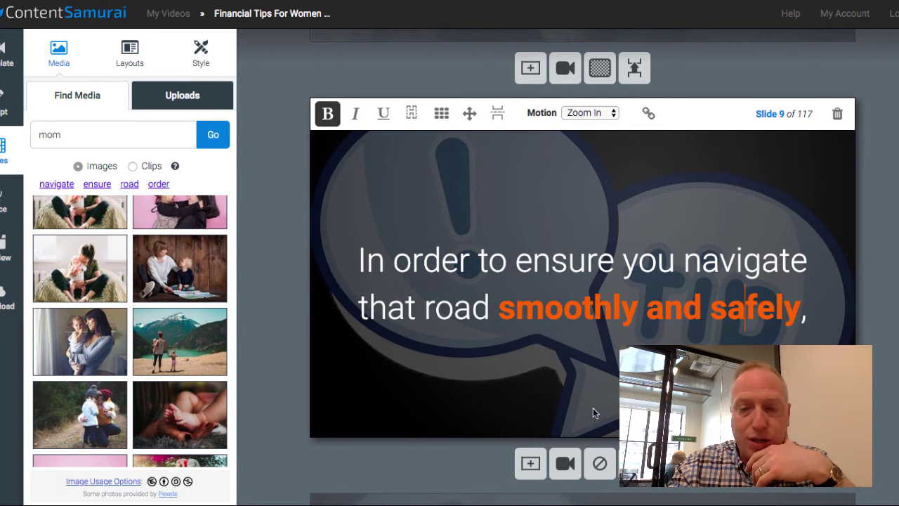
# Step: Review the text, highlighted words and background images on slides 10 through 13
pyautogui.scroll(-2, 594, 413)
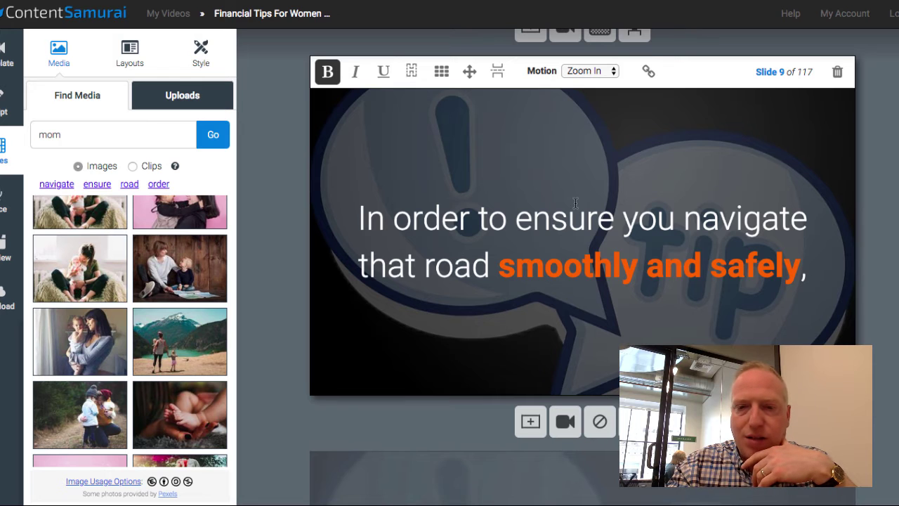
pyautogui.scroll(-10, 575, 203)
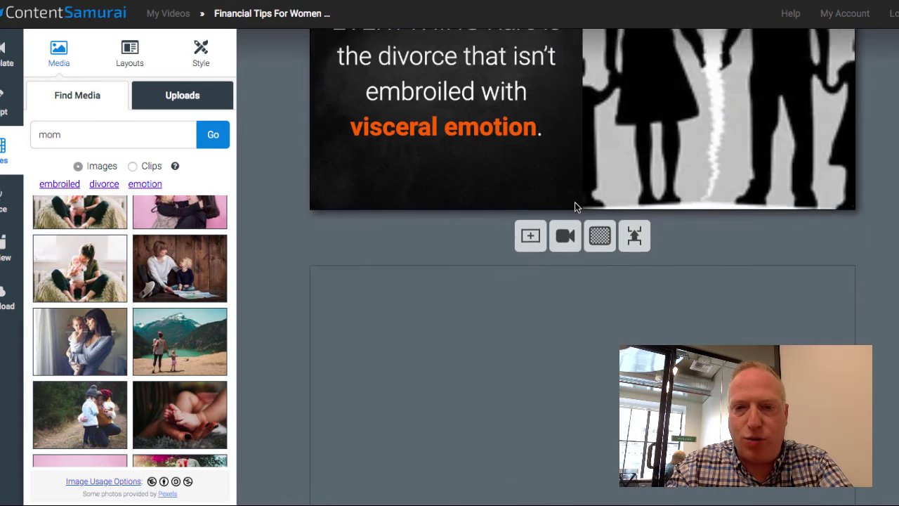
pyautogui.scroll(-4, 574, 201)
pyautogui.scroll(2, 575, 201)
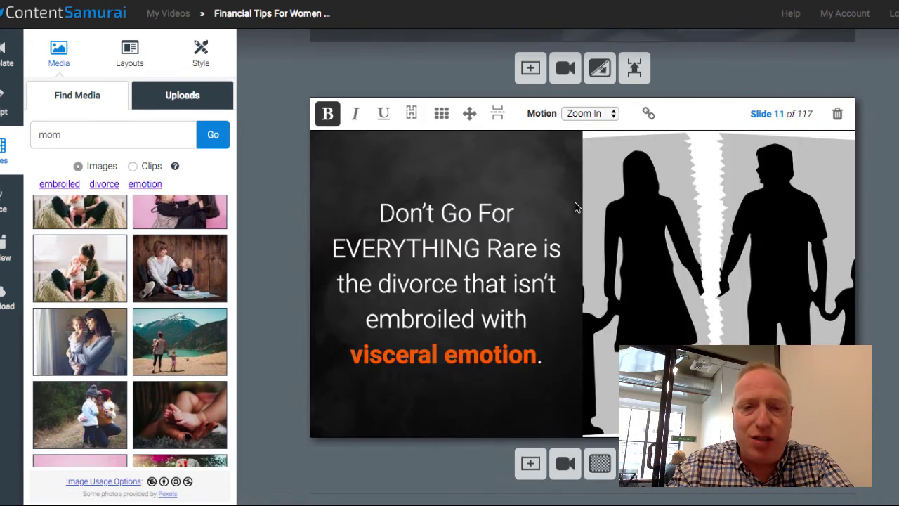
pyautogui.scroll(-2, 575, 204)
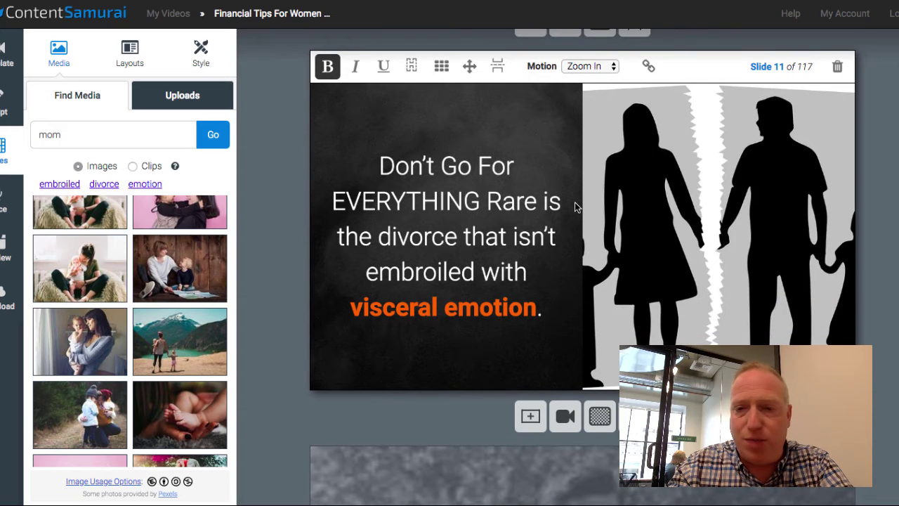
pyautogui.scroll(-4, 574, 201)
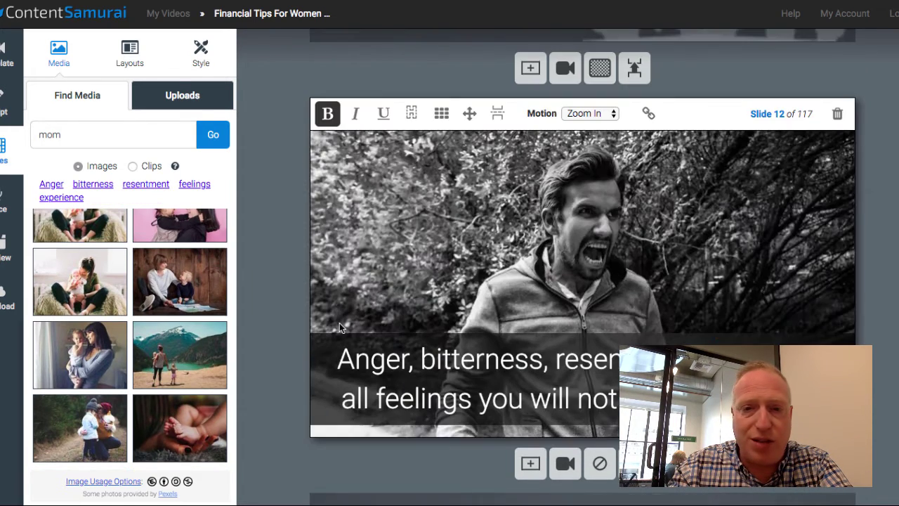
pyautogui.scroll(-4, 339, 327)
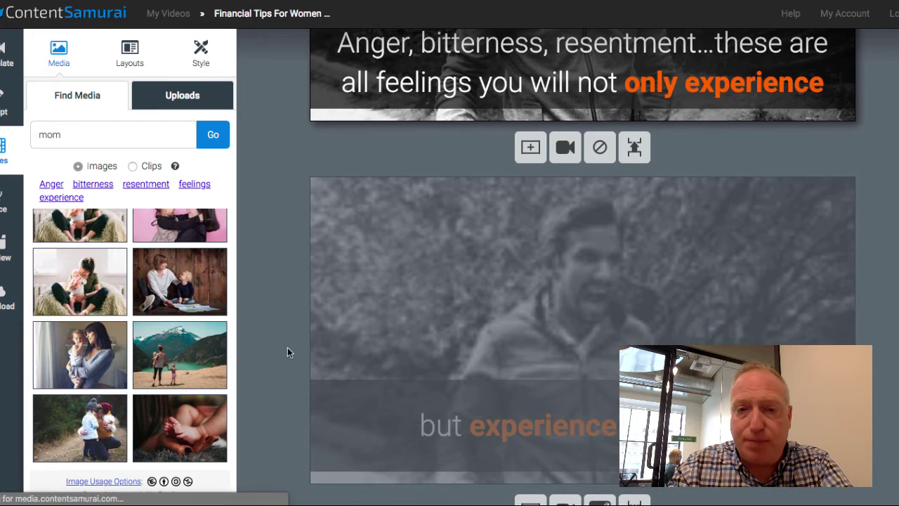
pyautogui.scroll(-1, 269, 371)
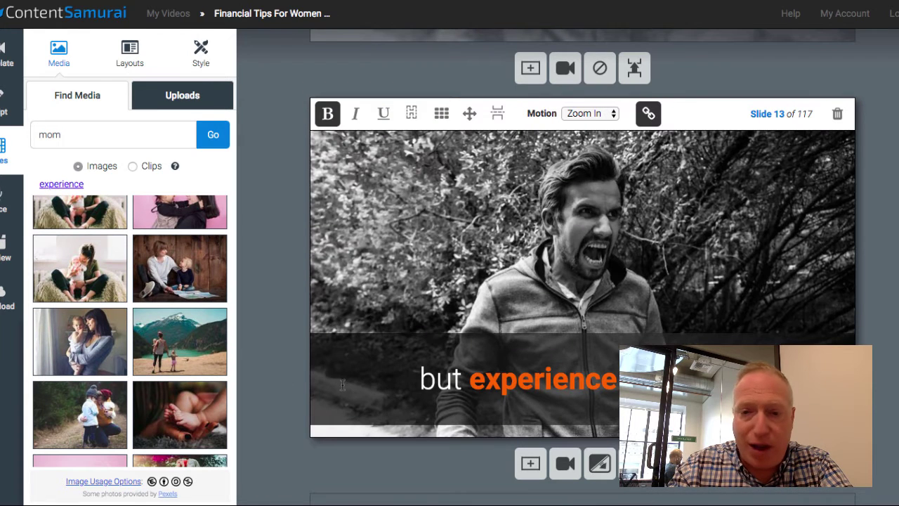
pyautogui.scroll(-1, 270, 330)
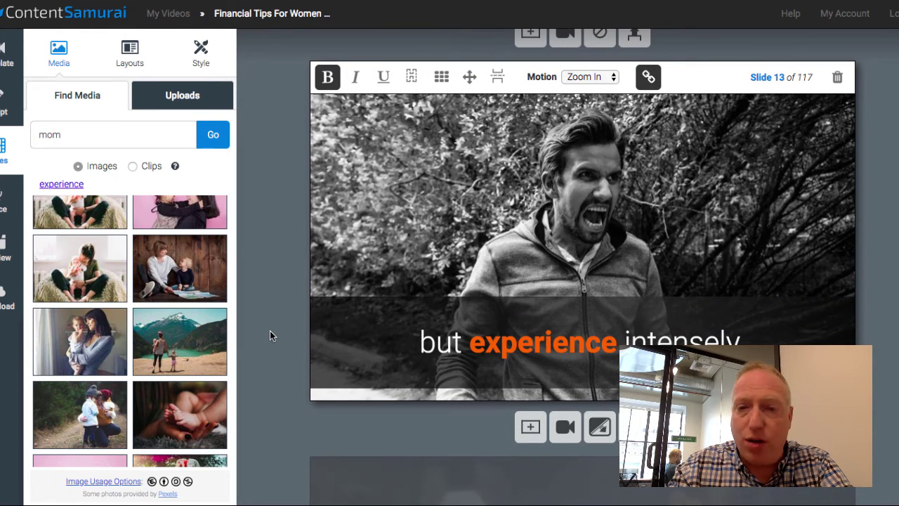
pyautogui.scroll(-2, 301, 335)
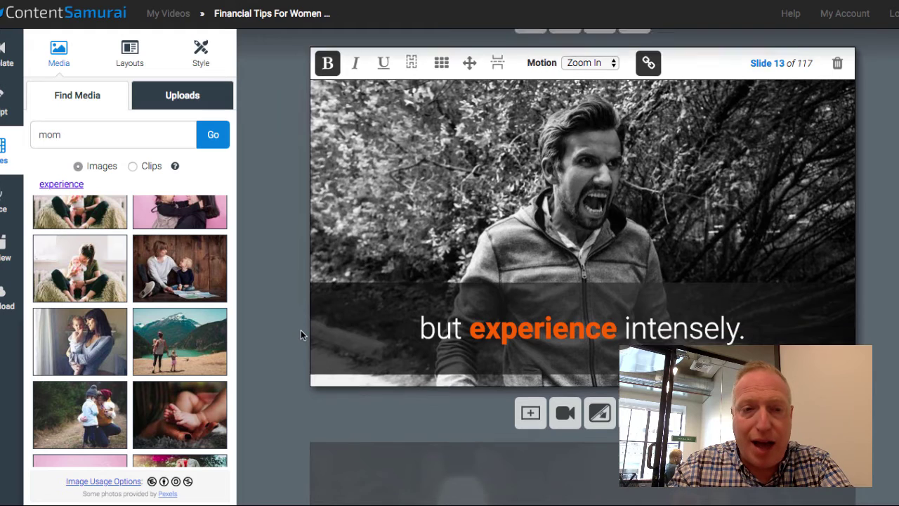
# Step: Set the video's voice track to Auto-voice and choose the USA voice style Anna
pyautogui.click(3, 206)
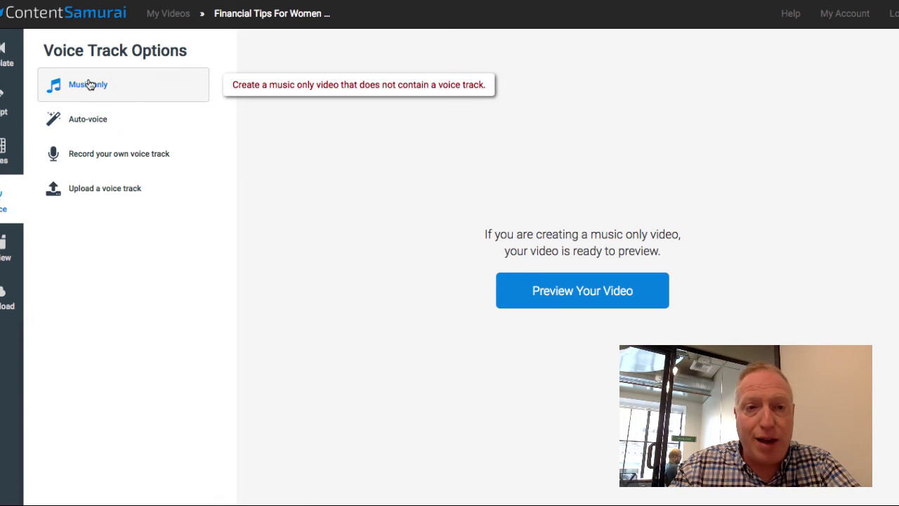
pyautogui.click(117, 129)
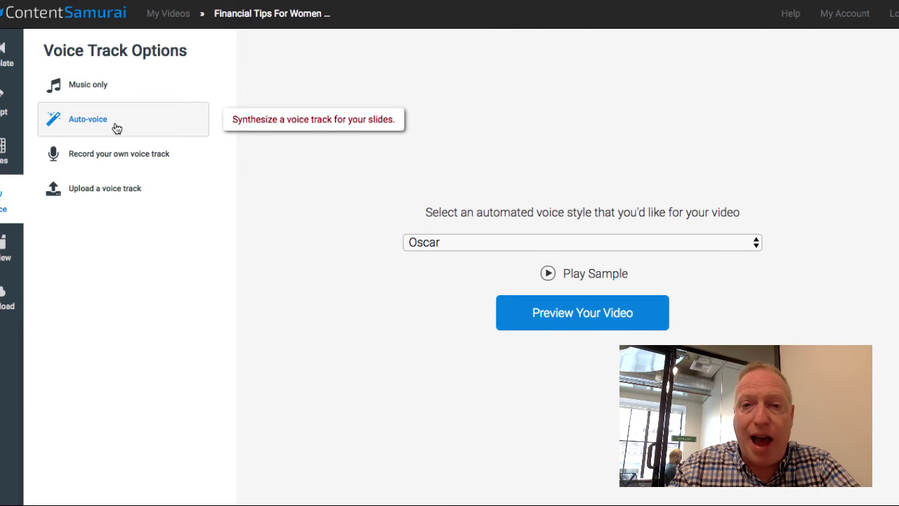
pyautogui.click(516, 247)
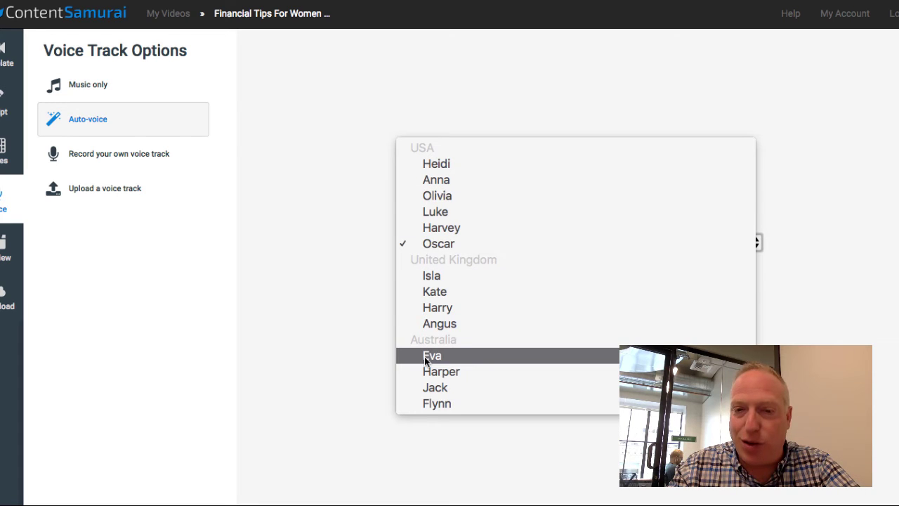
pyautogui.click(350, 163)
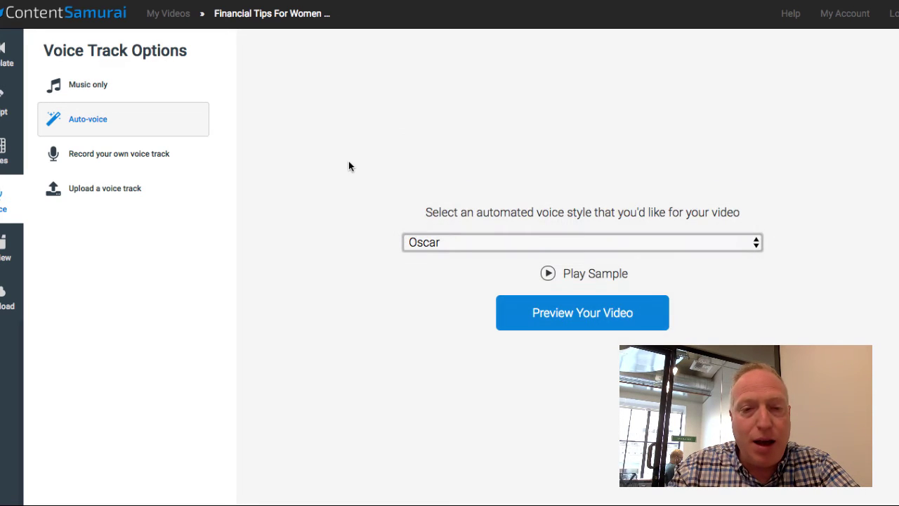
pyautogui.click(456, 246)
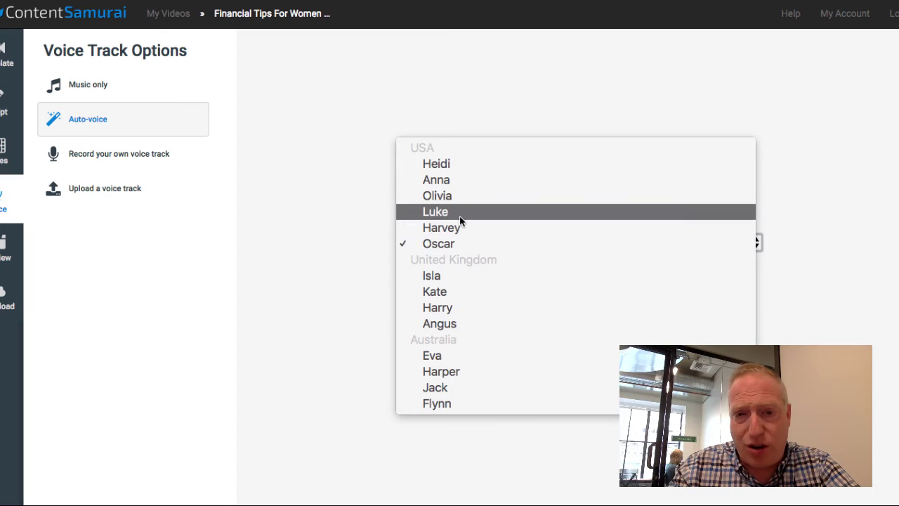
pyautogui.click(473, 184)
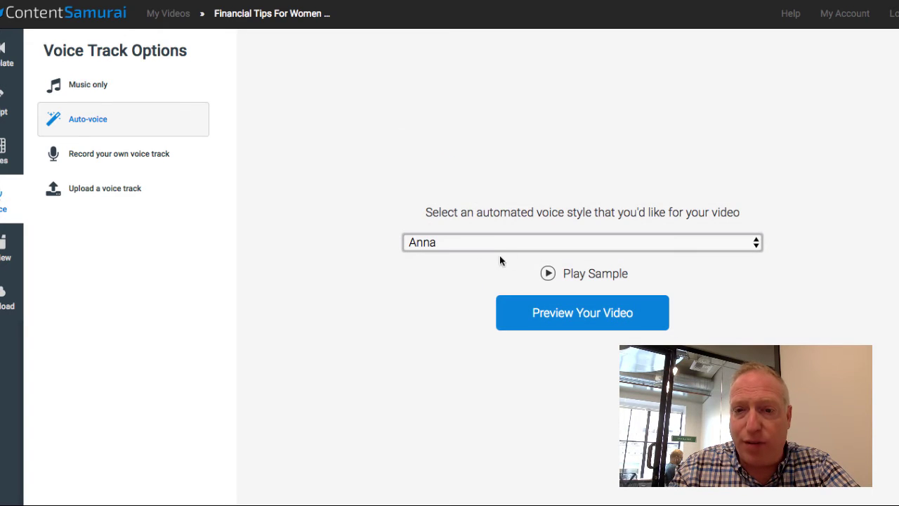
# Step: Switch the voice track to recording your own, look over the sentences to record, and try to preview the video
pyautogui.click(110, 157)
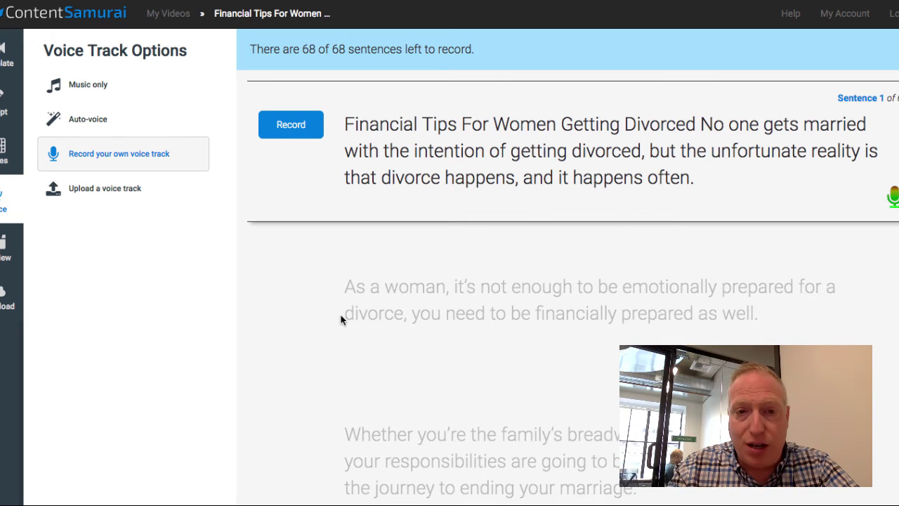
pyautogui.scroll(-3, 341, 320)
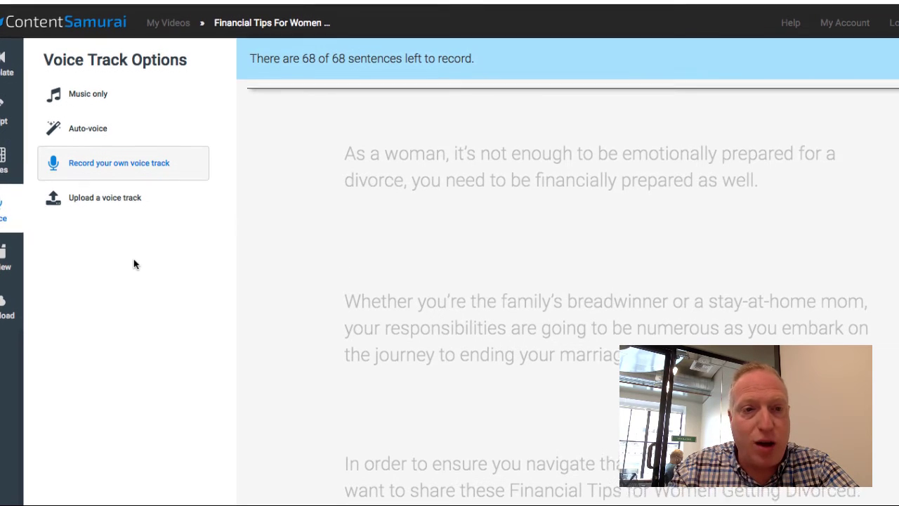
pyautogui.scroll(3, 343, 227)
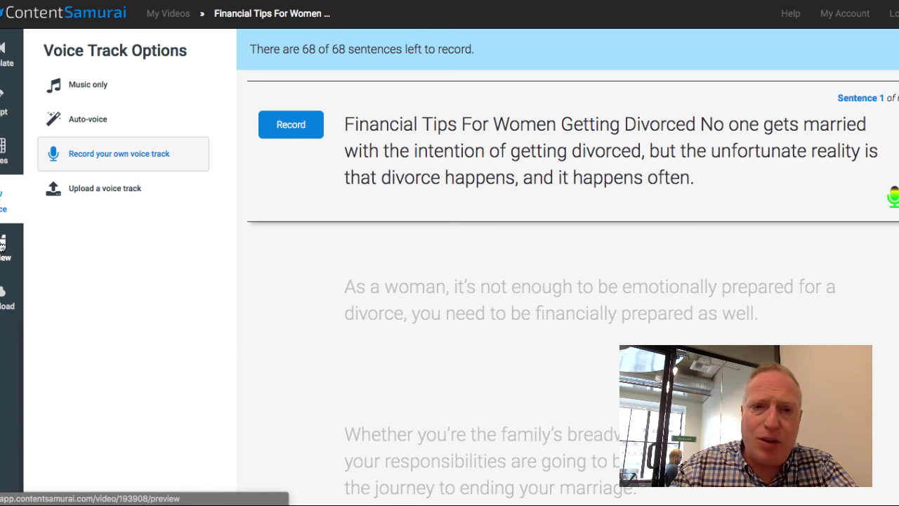
pyautogui.click(3, 245)
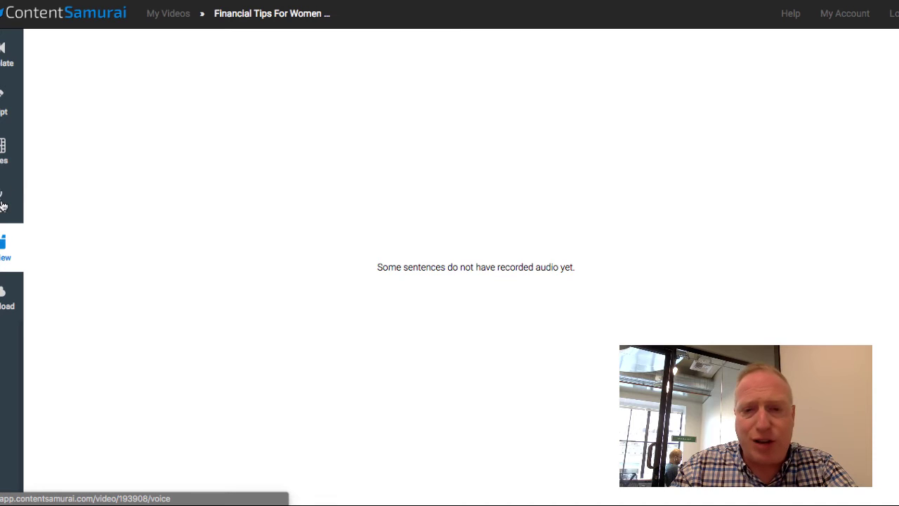
pyautogui.click(3, 205)
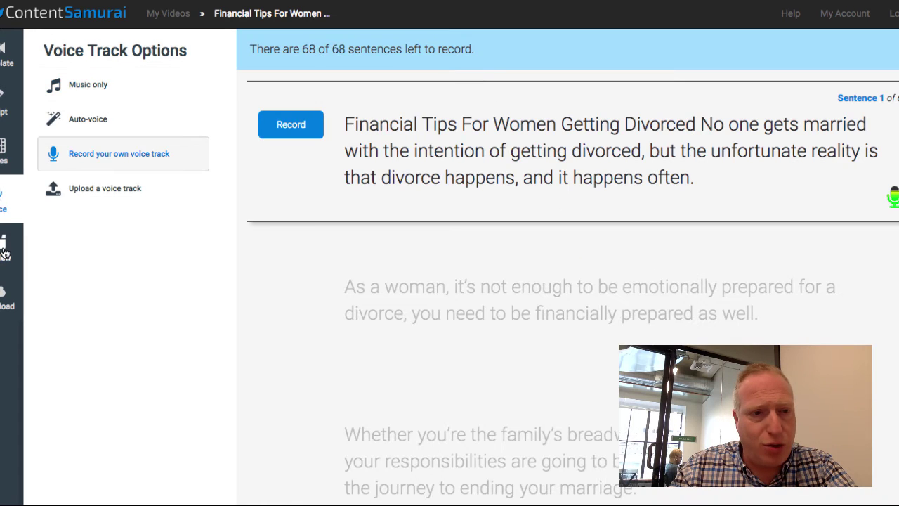
pyautogui.click(5, 251)
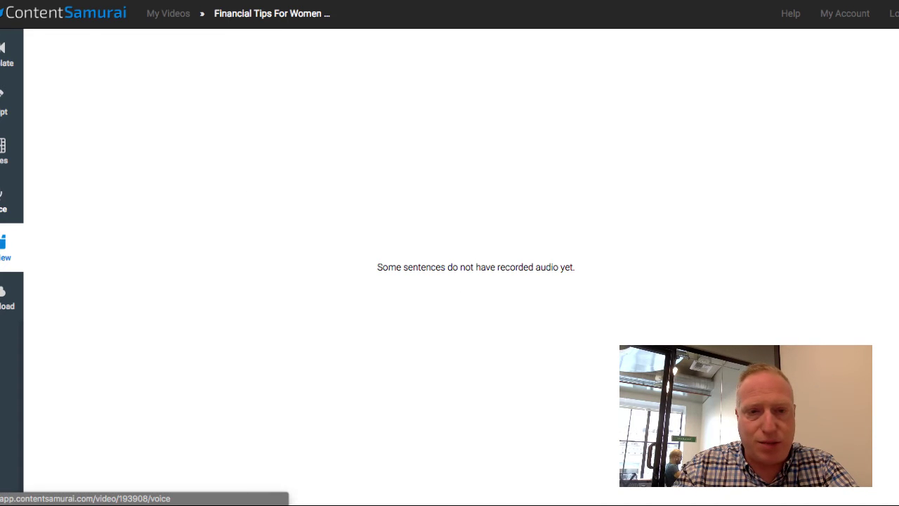
# Step: Set the voice track to music only and open the video preview
pyautogui.click(3, 205)
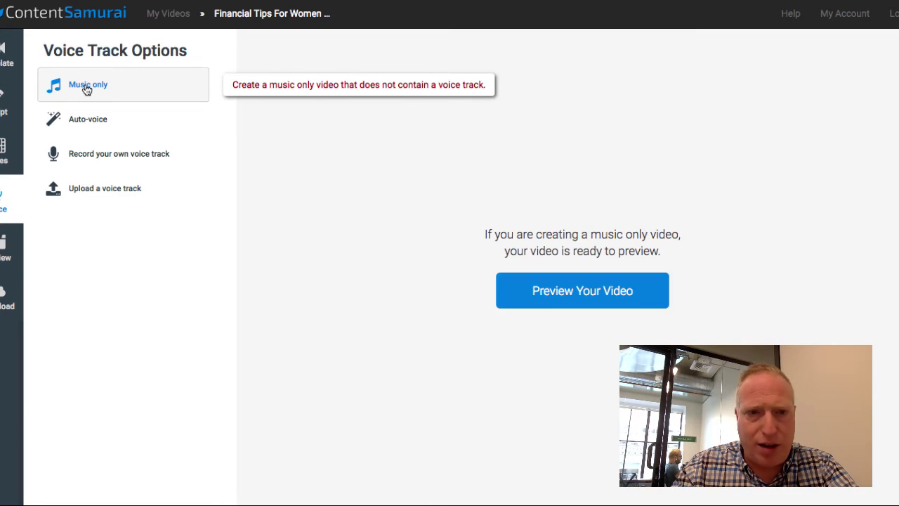
pyautogui.click(4, 247)
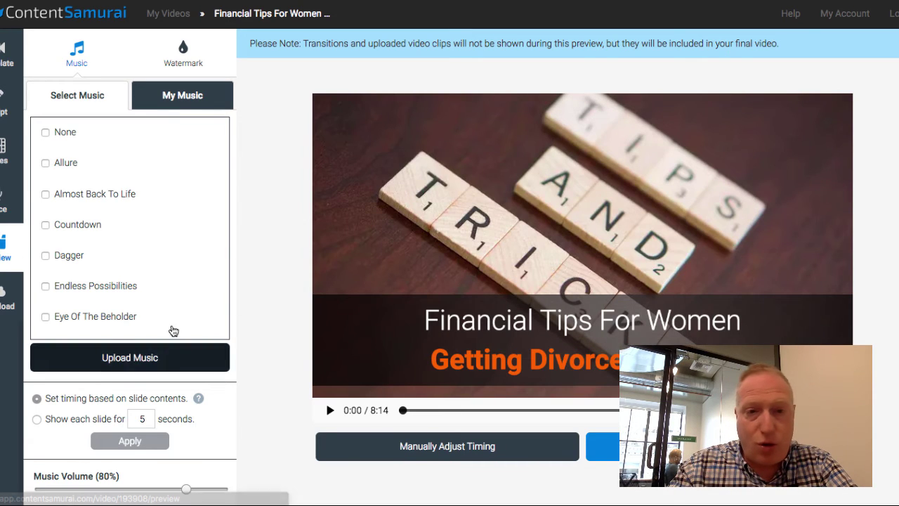
# Step: Look through the built-in music tracks, the uploaded music and the available watermarks for the video
pyautogui.scroll(-6, 72, 203)
pyautogui.scroll(6, 72, 203)
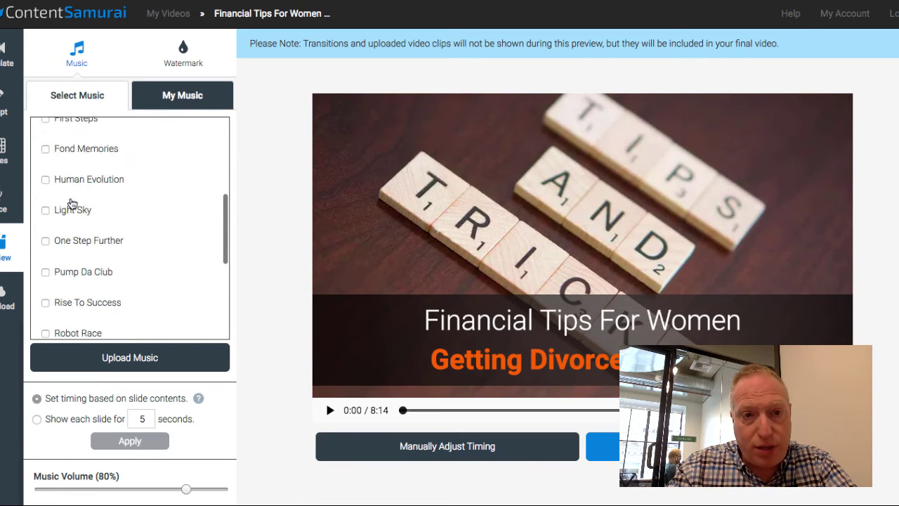
pyautogui.click(167, 97)
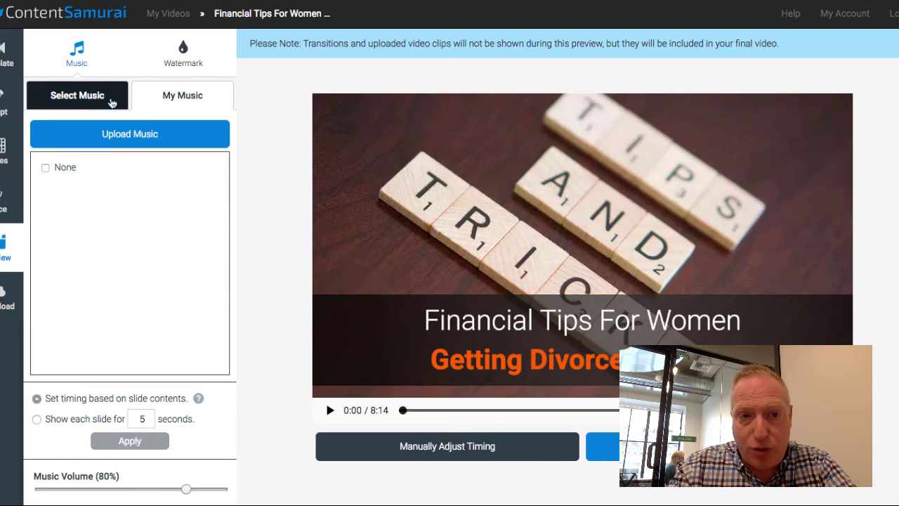
pyautogui.click(61, 106)
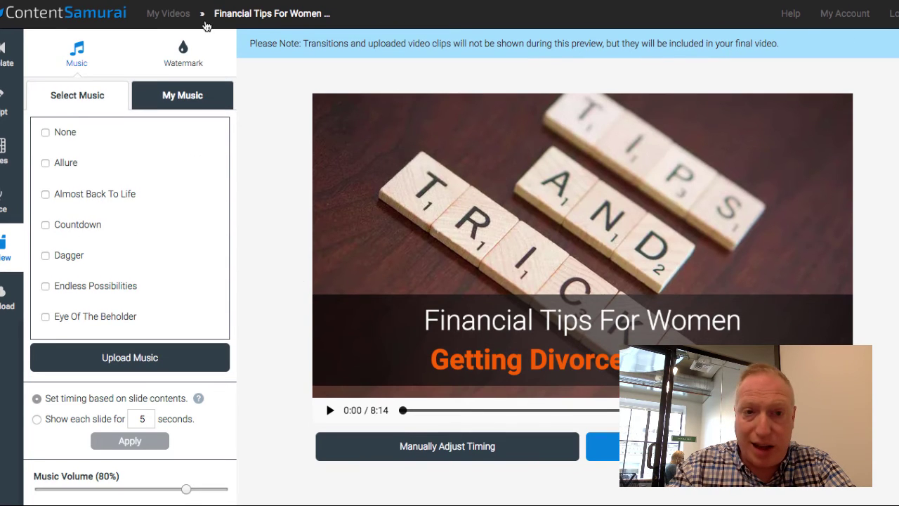
pyautogui.click(193, 63)
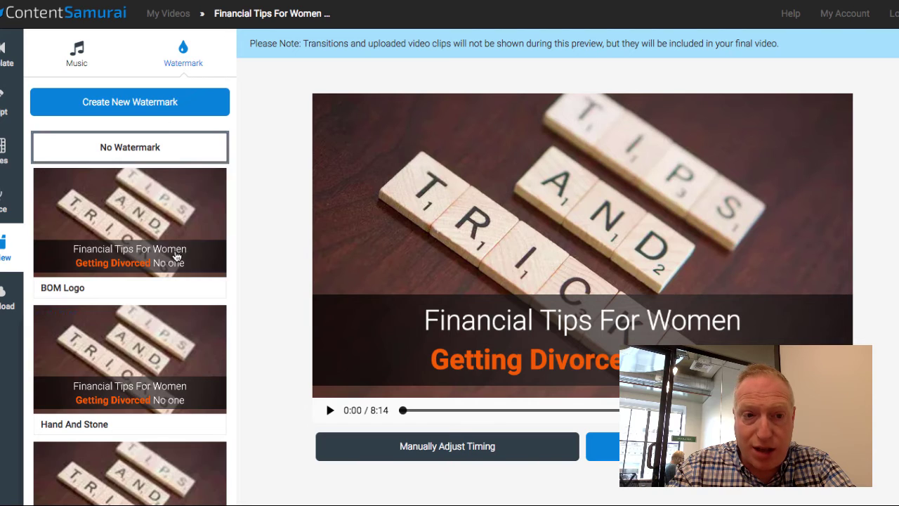
# Step: Return to the music options and play the opening slides of the video preview, pausing it at 0:19
pyautogui.click(73, 56)
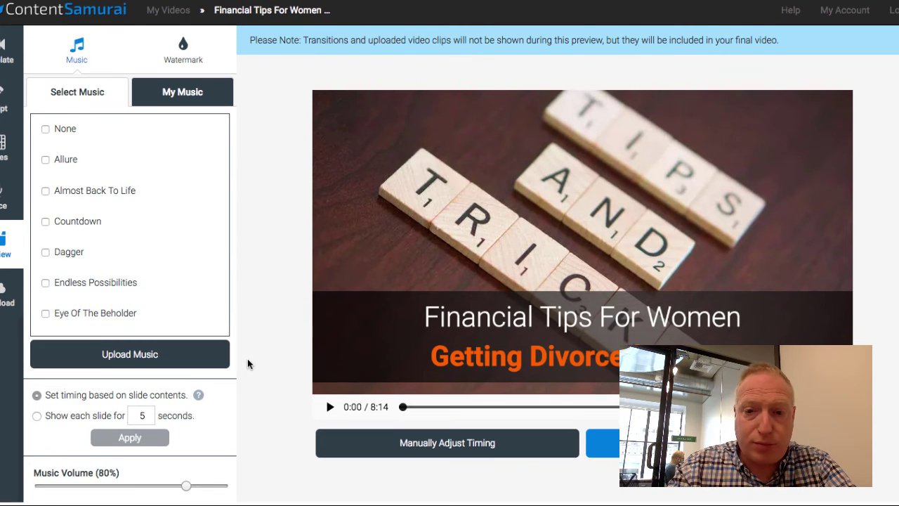
pyautogui.click(330, 411)
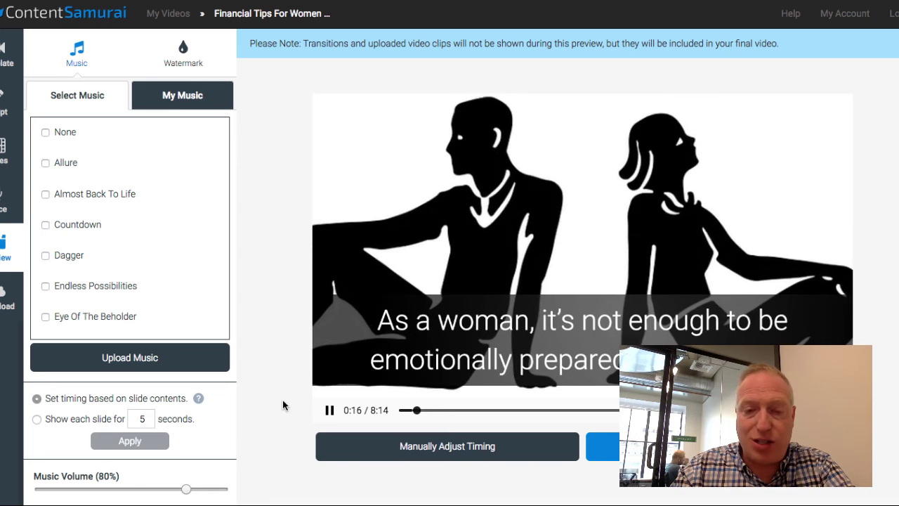
pyautogui.click(329, 410)
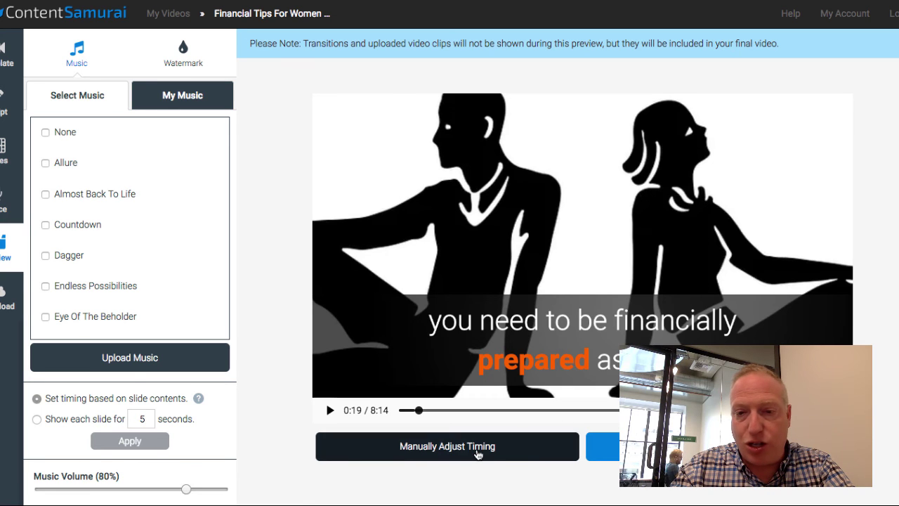
# Step: Look at the manual slide timing editor, and continue to the video's download page without recording any timing
pyautogui.click(477, 455)
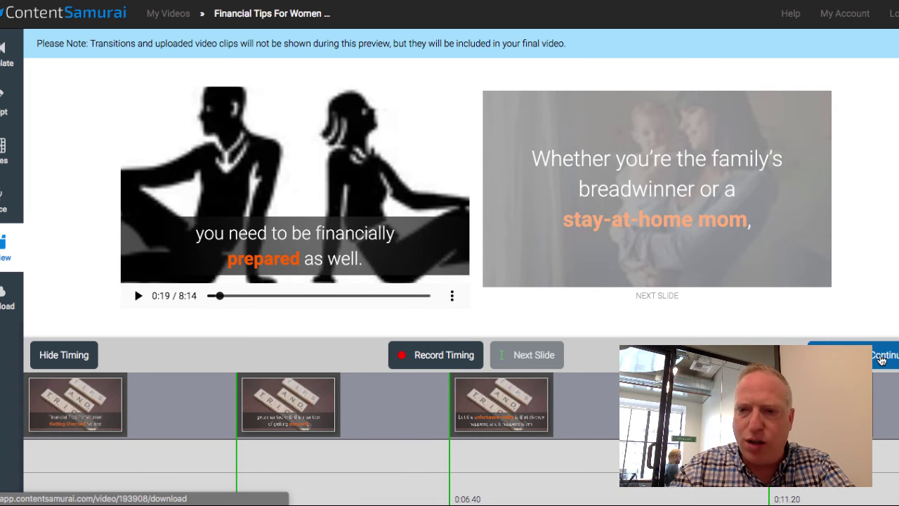
pyautogui.click(882, 358)
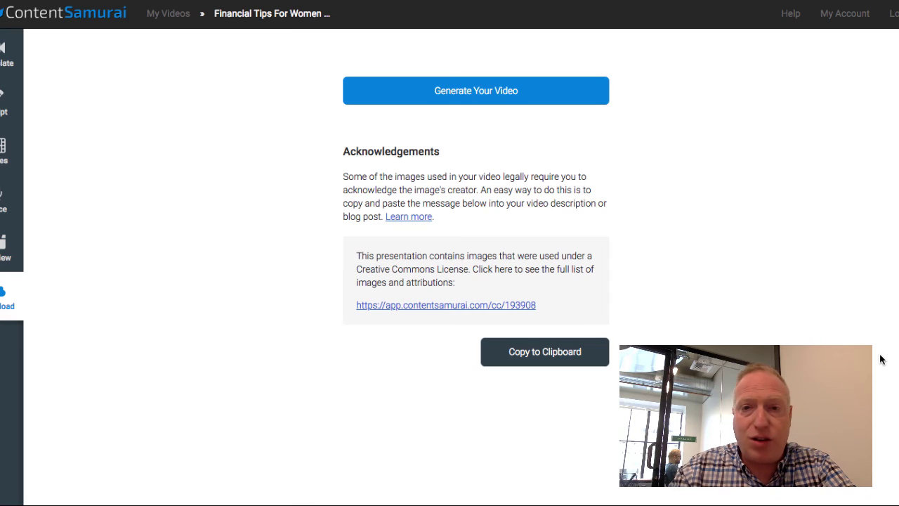
# Step: Switch to the original blog article's page and look over the start of its text
pyautogui.click(516, 104)
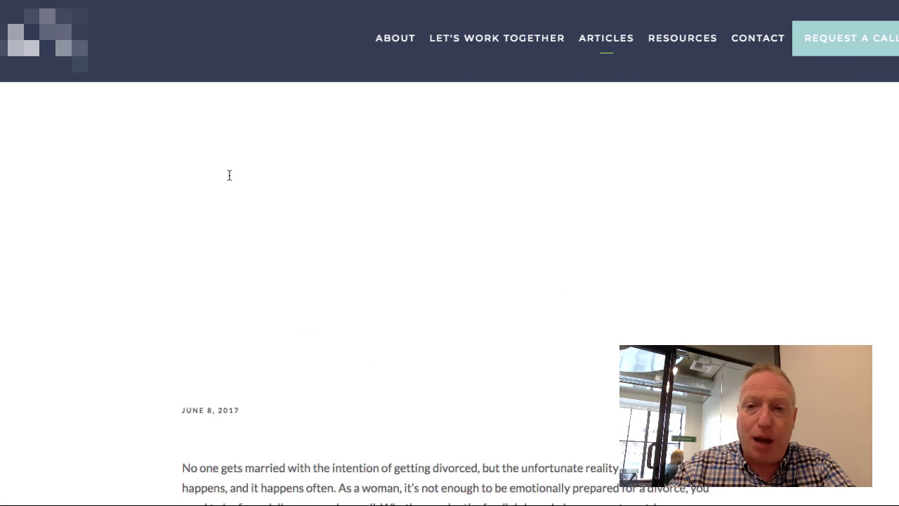
pyautogui.scroll(-1, 229, 179)
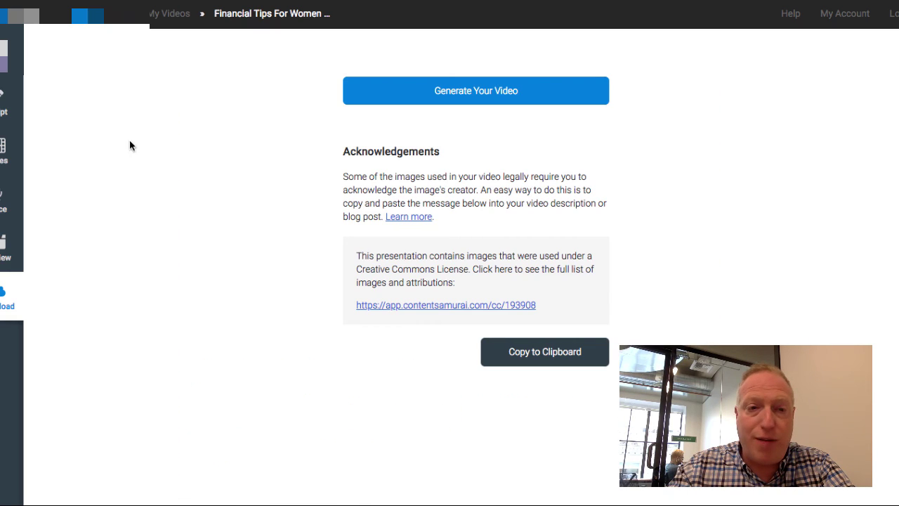